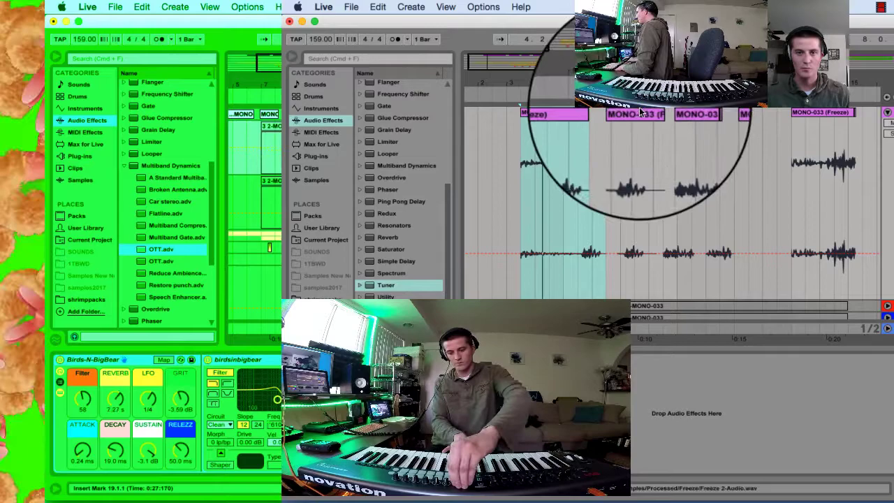
Audition the frozen MONO-033 clips on the audio track, selecting the second and the fourth clip
{"action": "left_click", "coordinate": [641, 112]}
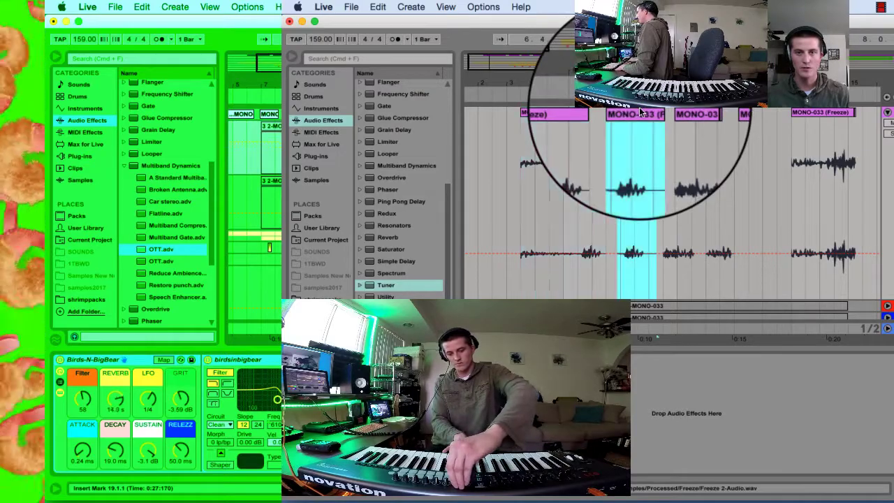
{"action": "left_click", "coordinate": [719, 114]}
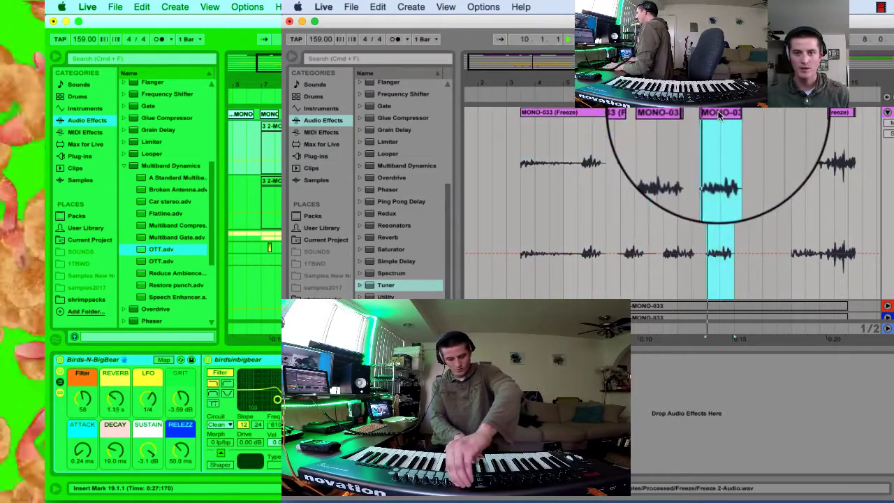
{"action": "left_click_drag", "start_coordinate": [633, 83], "coordinate": [556, 84]}
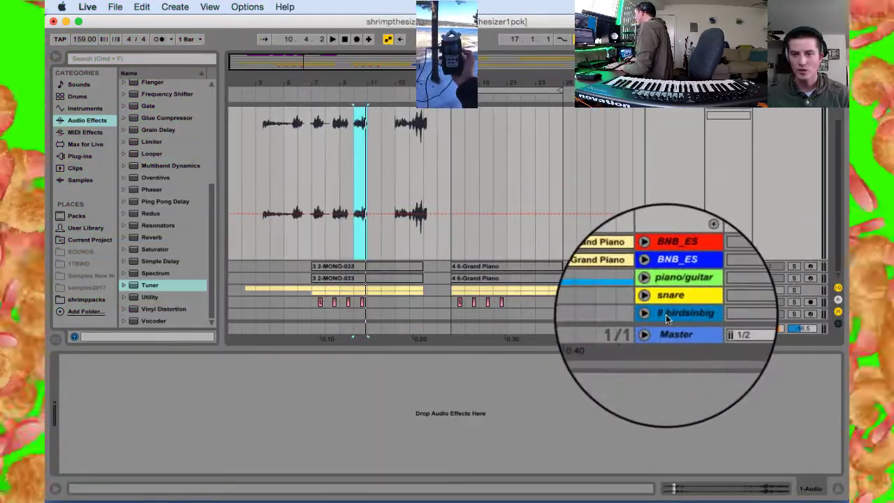
Add a MIDI track with a Sampler instrument and set the Sampler's volume to 0 dB
{"action": "right_click", "coordinate": [667, 318]}
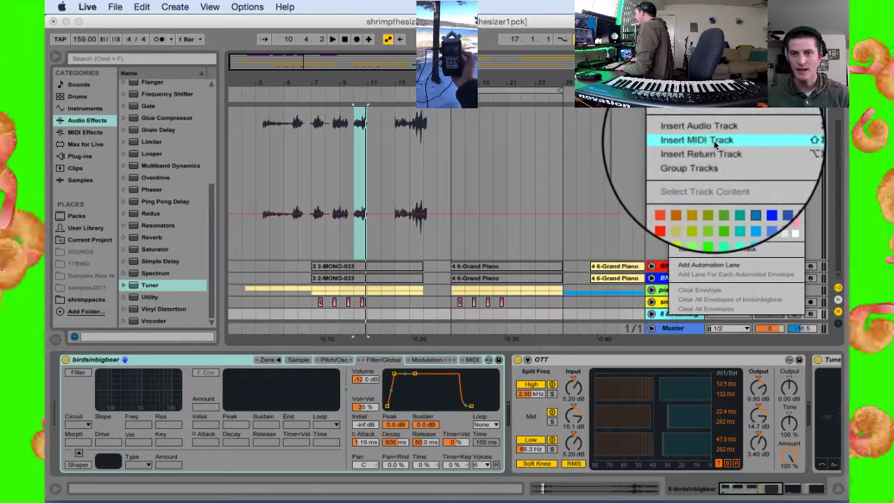
{"action": "left_click", "coordinate": [713, 140]}
{"action": "left_click", "coordinate": [84, 108]}
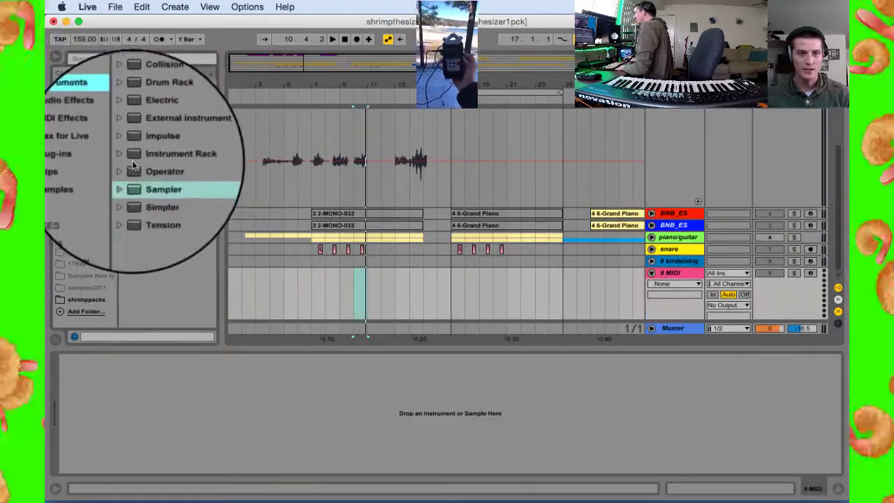
{"action": "double_click", "coordinate": [143, 180]}
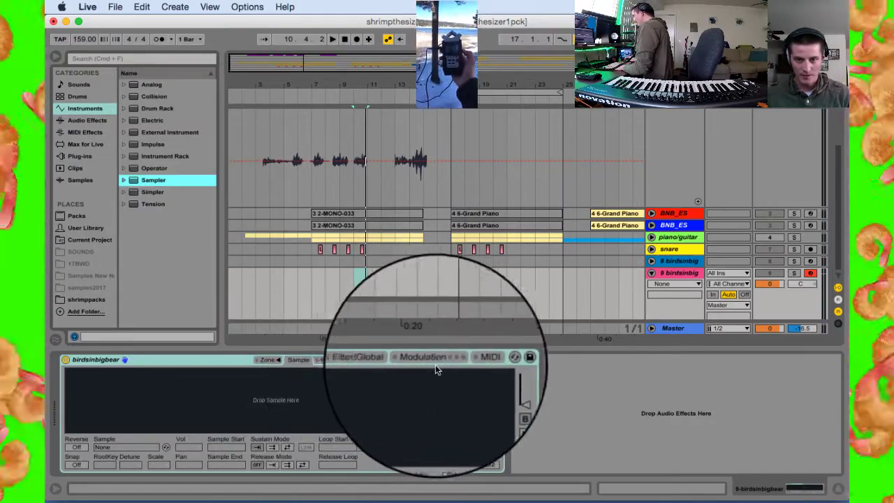
{"action": "left_click", "coordinate": [383, 360]}
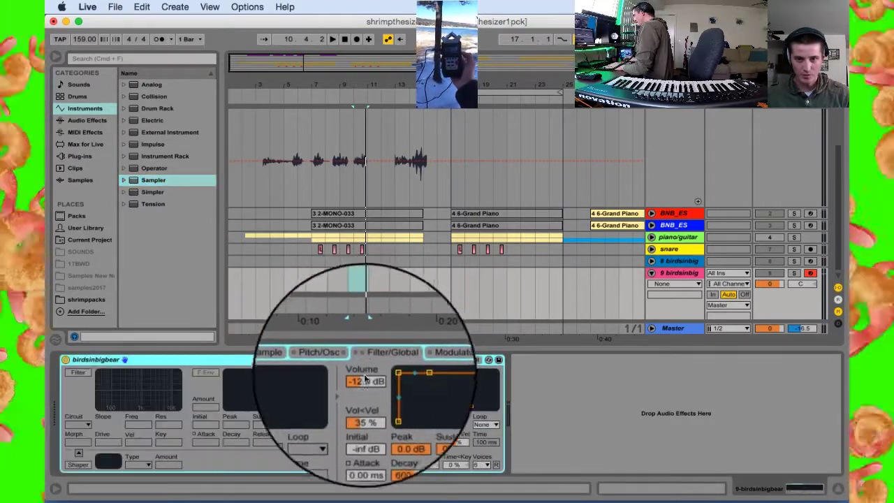
{"action": "left_click", "coordinate": [364, 381]}
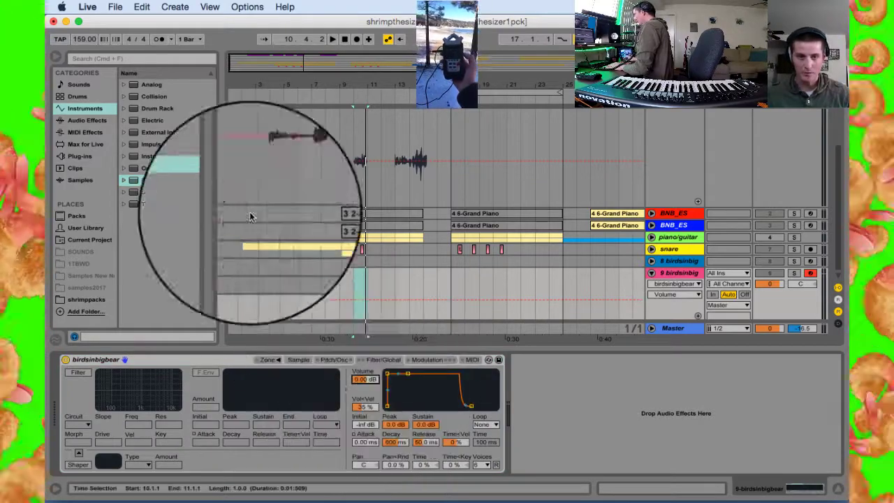
Add a Tuner after the Sampler on the new MIDI track, without a default Multiband Dynamics device
{"action": "left_click", "coordinate": [87, 120]}
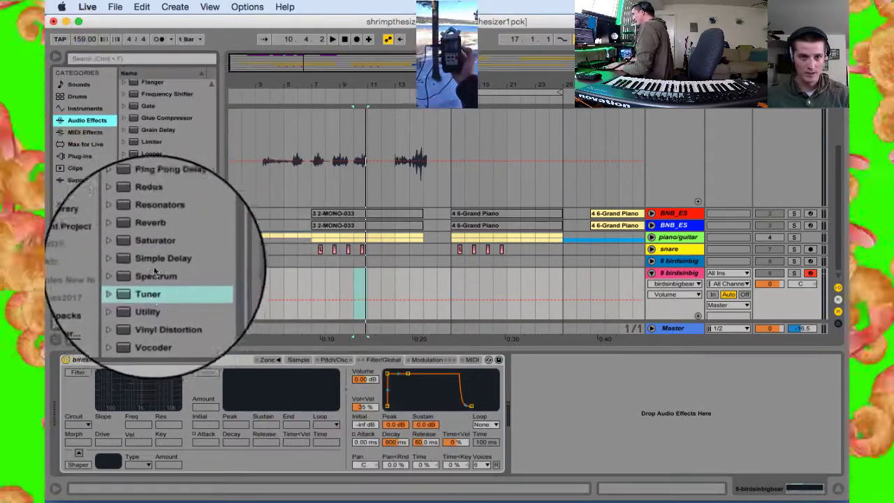
{"action": "double_click", "coordinate": [151, 285]}
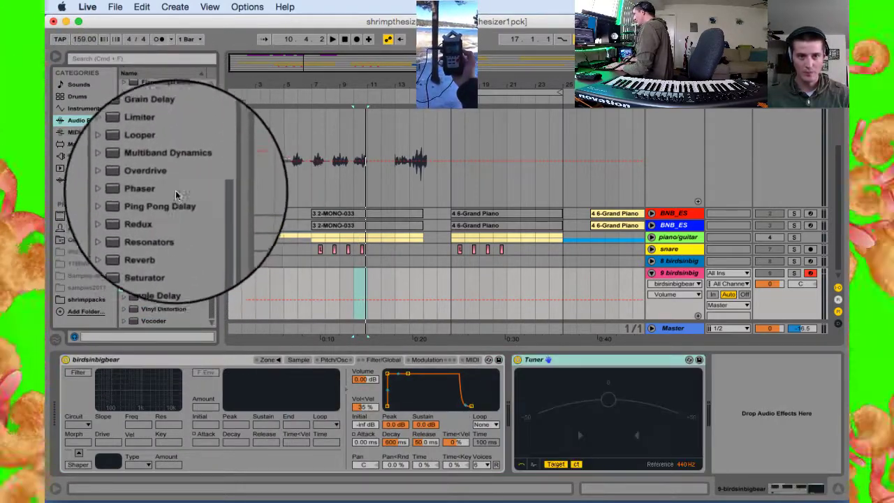
{"action": "double_click", "coordinate": [168, 166]}
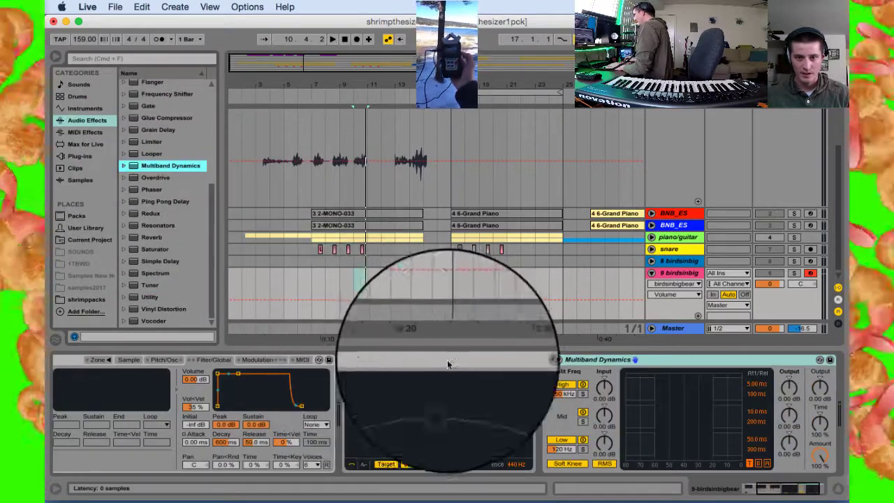
{"action": "key", "text": "Delete"}
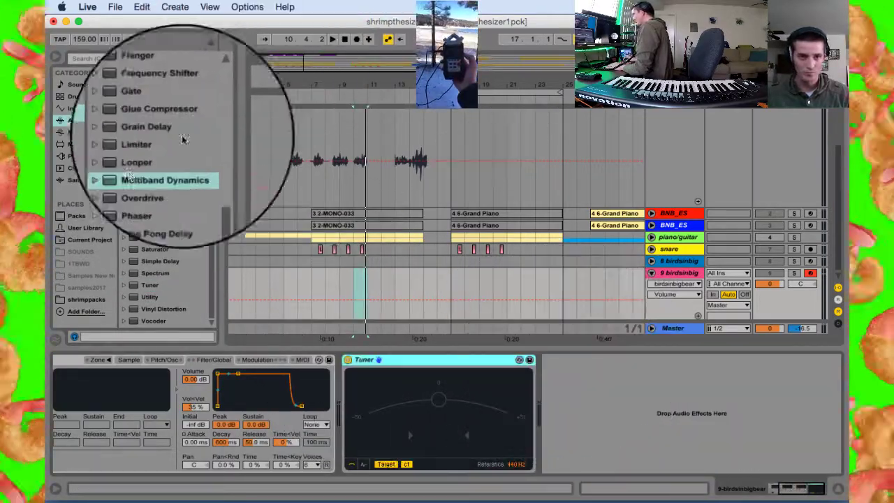
Insert the OTT preset of Multiband Dynamics between the Sampler and the Tuner, with its mid-band output at 23.8 dB
{"action": "left_click", "coordinate": [124, 165]}
{"action": "left_click", "coordinate": [149, 249]}
{"action": "left_click_drag", "start_coordinate": [149, 249], "coordinate": [328, 381]}
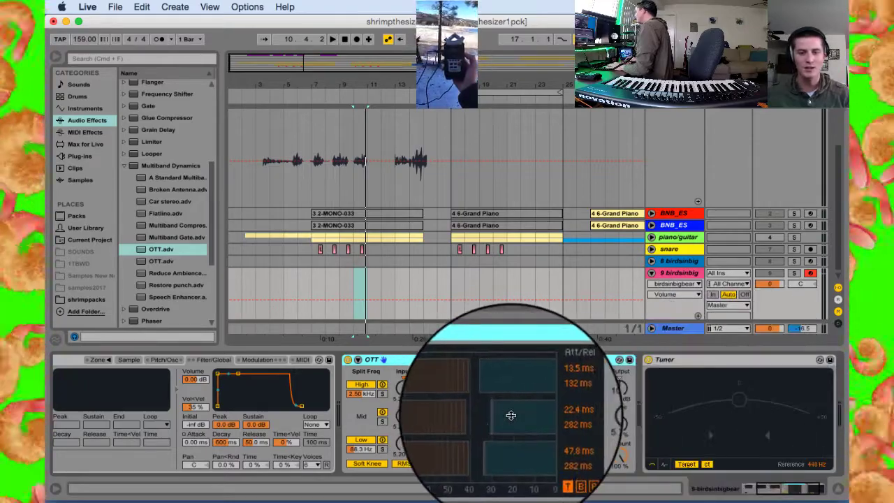
{"action": "left_click_drag", "start_coordinate": [588, 433], "coordinate": [588, 415]}
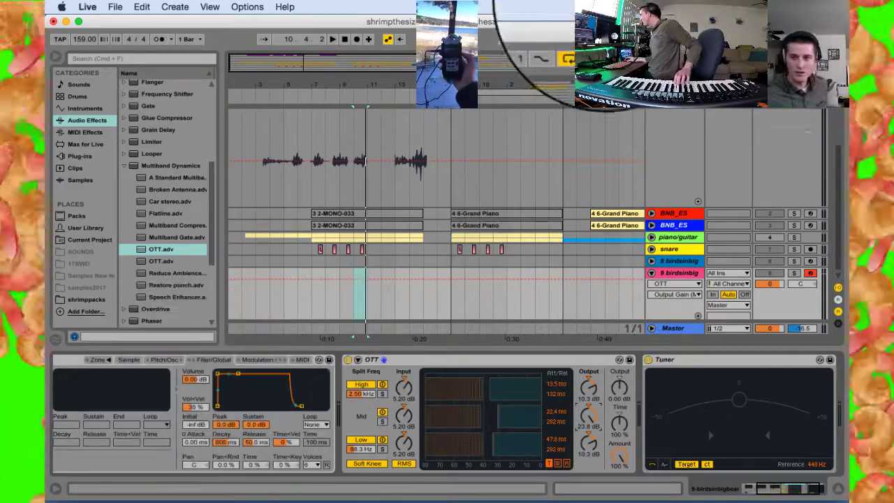
Clear the active track solo so that the new Sampler track can be heard
{"action": "left_click", "coordinate": [794, 216]}
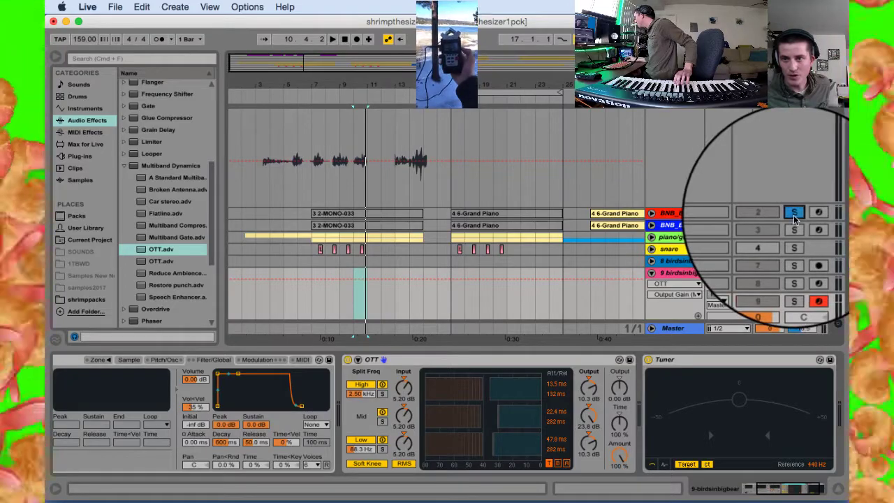
{"action": "left_click", "coordinate": [794, 217]}
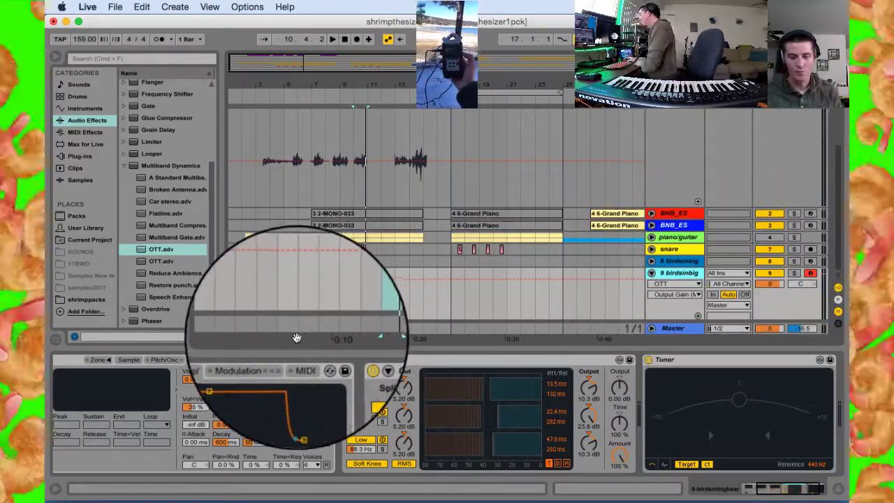
Audition the second MONO-033 clip with its audio track temporarily soloed
{"action": "scroll", "coordinate": [293, 210], "scroll_direction": "up", "scroll_amount": 3}
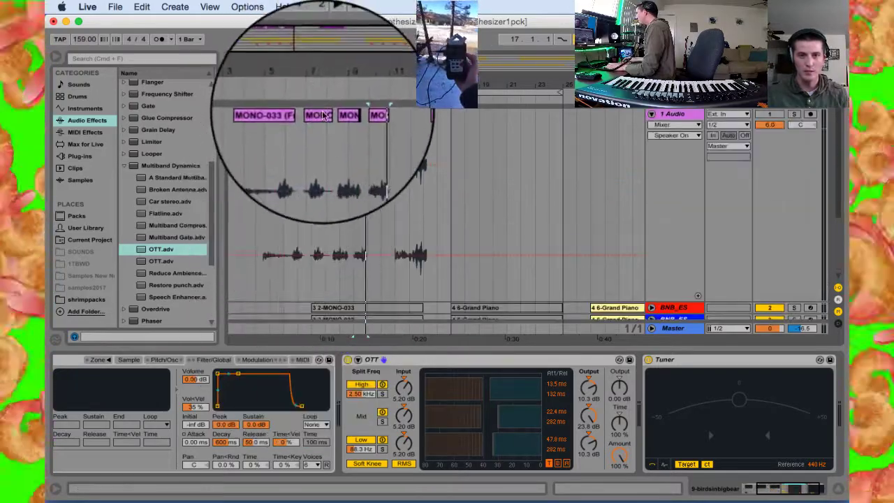
{"action": "left_click", "coordinate": [319, 115]}
{"action": "key", "text": "space"}
{"action": "scroll", "coordinate": [716, 186], "scroll_direction": "down", "scroll_amount": 3}
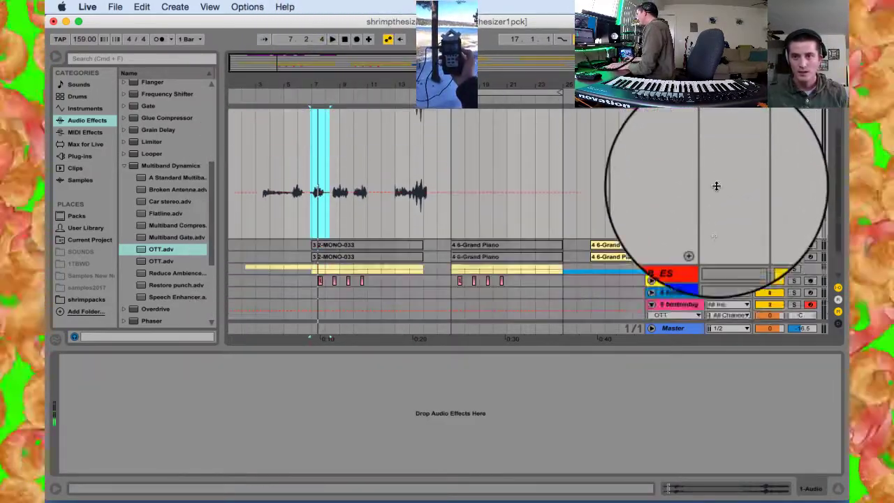
{"action": "scroll", "coordinate": [715, 171], "scroll_direction": "up", "scroll_amount": 3}
{"action": "left_click", "coordinate": [794, 116]}
{"action": "key", "text": "space"}
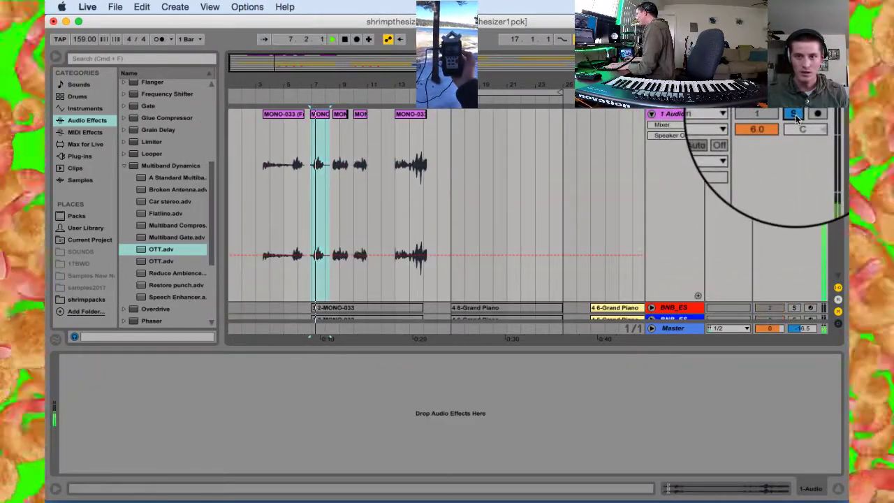
{"action": "key", "text": "space"}
{"action": "left_click", "coordinate": [795, 118]}
{"action": "scroll", "coordinate": [346, 146], "scroll_direction": "down", "scroll_amount": 5}
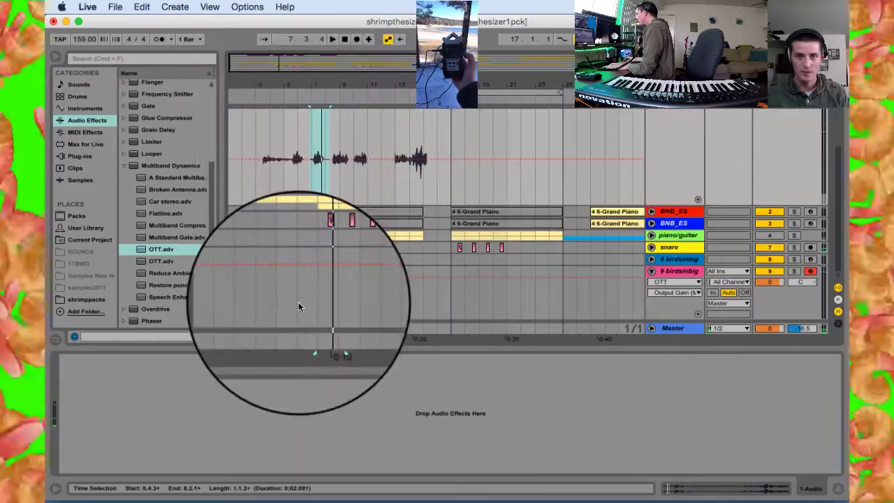
{"action": "left_click", "coordinate": [298, 302]}
{"action": "scroll", "coordinate": [300, 237], "scroll_direction": "up", "scroll_amount": 5}
{"action": "mouse_move", "coordinate": [313, 116]}
{"action": "left_mouse_down"}
{"action": "mouse_move", "coordinate": [169, 300]}
{"action": "mouse_move", "coordinate": [325, 119]}
{"action": "left_mouse_up"}
{"action": "key", "text": "super+z"}
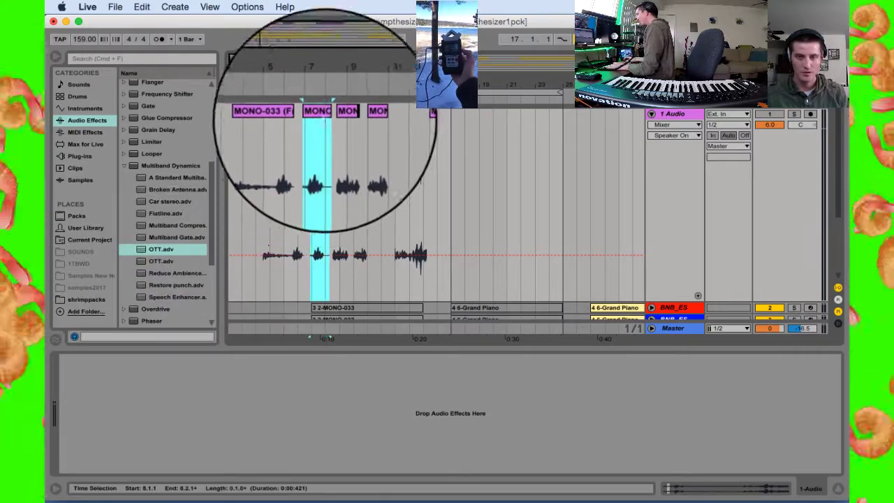
Load the second MONO-033 clip as the sample of the new track's Sampler
{"action": "scroll", "coordinate": [275, 244], "scroll_direction": "down", "scroll_amount": 3}
{"action": "left_click", "coordinate": [297, 286]}
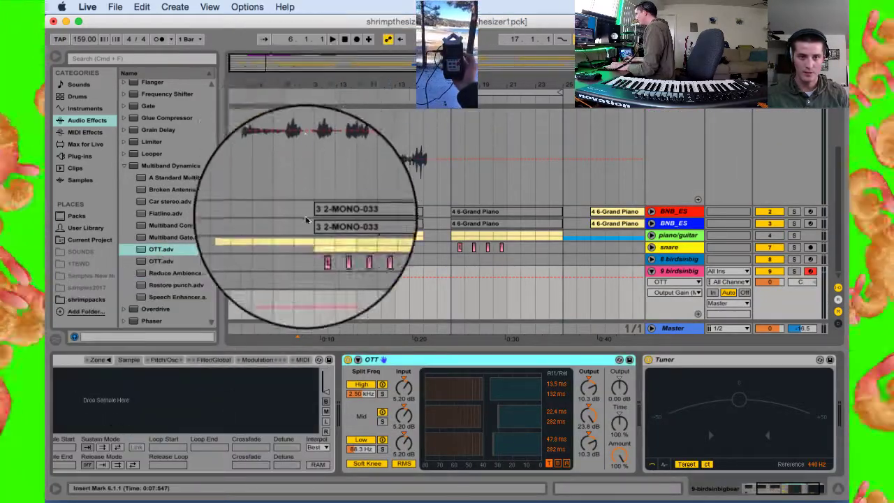
{"action": "scroll", "coordinate": [311, 139], "scroll_direction": "up", "scroll_amount": 3}
{"action": "left_click_drag", "start_coordinate": [318, 114], "coordinate": [263, 391]}
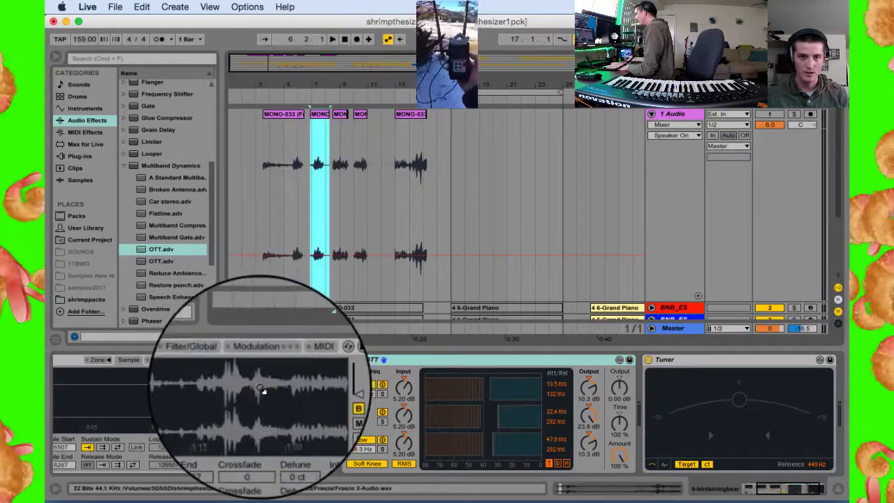
Trim the sample in the Sampler, trying a start at 145134 and bringing the end in to 158559
{"action": "left_click_drag", "start_coordinate": [773, 489], "coordinate": [740, 488]}
{"action": "mouse_move", "coordinate": [150, 393]}
{"action": "left_mouse_down"}
{"action": "mouse_move", "coordinate": [150, 447]}
{"action": "mouse_move", "coordinate": [174, 468]}
{"action": "mouse_move", "coordinate": [435, 475]}
{"action": "left_mouse_up"}
{"action": "left_click_drag", "start_coordinate": [414, 395], "coordinate": [403, 393]}
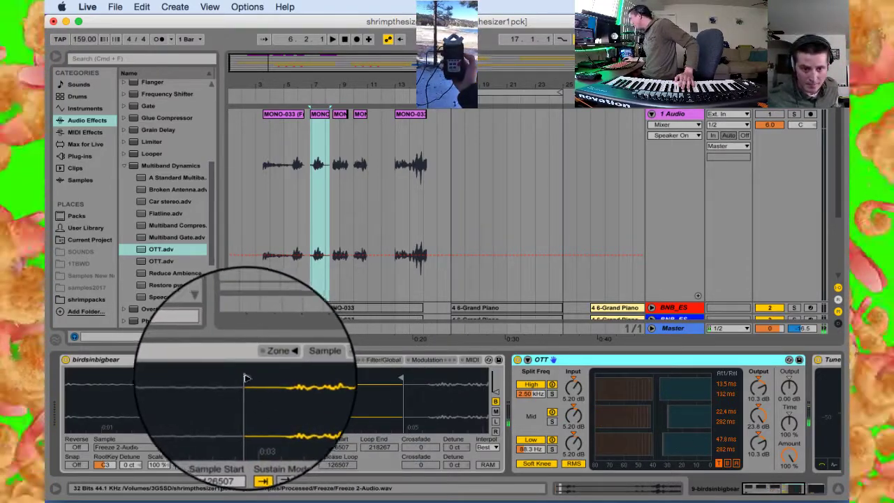
{"action": "left_click_drag", "start_coordinate": [245, 375], "coordinate": [273, 376]}
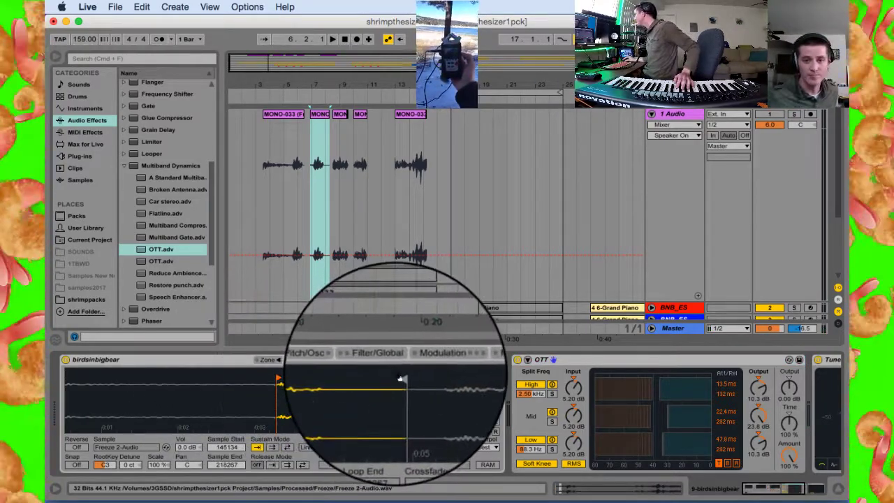
{"action": "left_click_drag", "start_coordinate": [401, 378], "coordinate": [325, 377]}
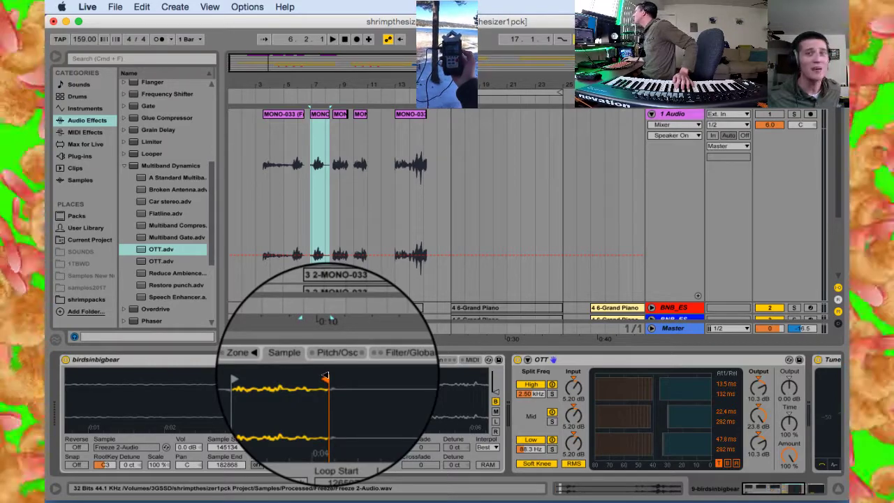
{"action": "mouse_move", "coordinate": [325, 377]}
{"action": "left_mouse_down"}
{"action": "mouse_move", "coordinate": [337, 377]}
{"action": "mouse_move", "coordinate": [289, 375]}
{"action": "left_mouse_up"}
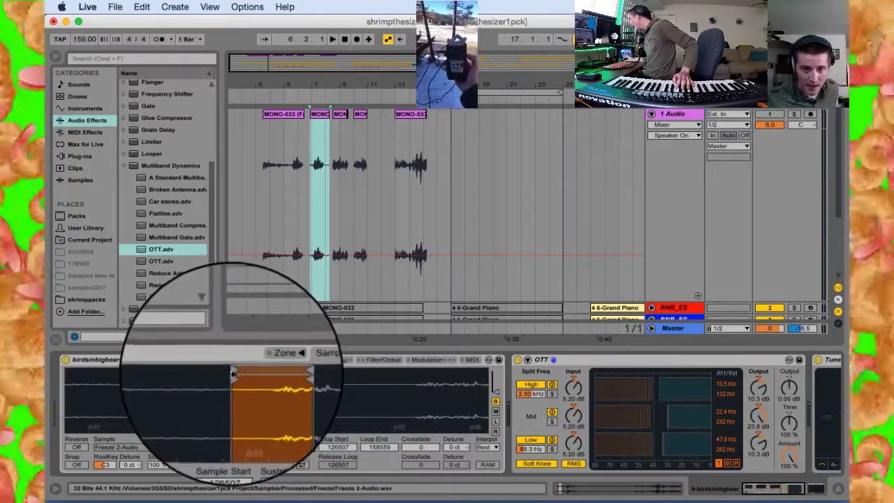
Shorten the linked sustain loop in the Sampler and move it to run from 148228 to 149456
{"action": "left_click_drag", "start_coordinate": [232, 372], "coordinate": [282, 375]}
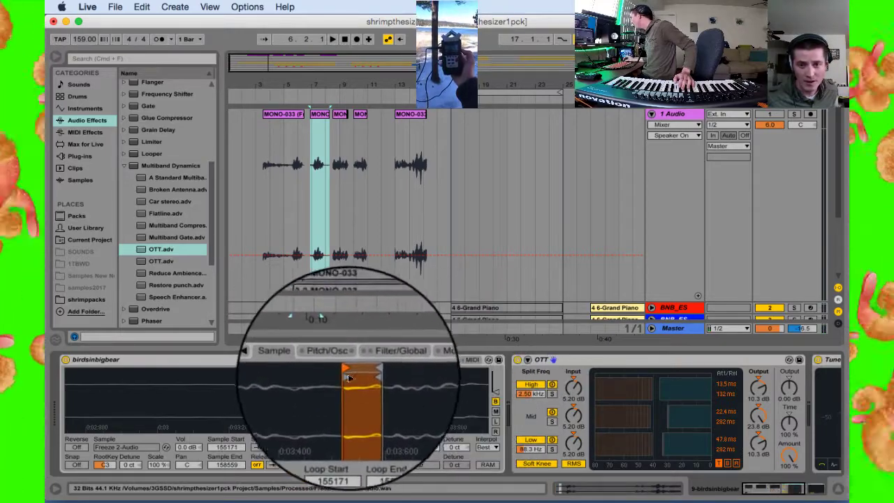
{"action": "left_click_drag", "start_coordinate": [358, 373], "coordinate": [337, 373]}
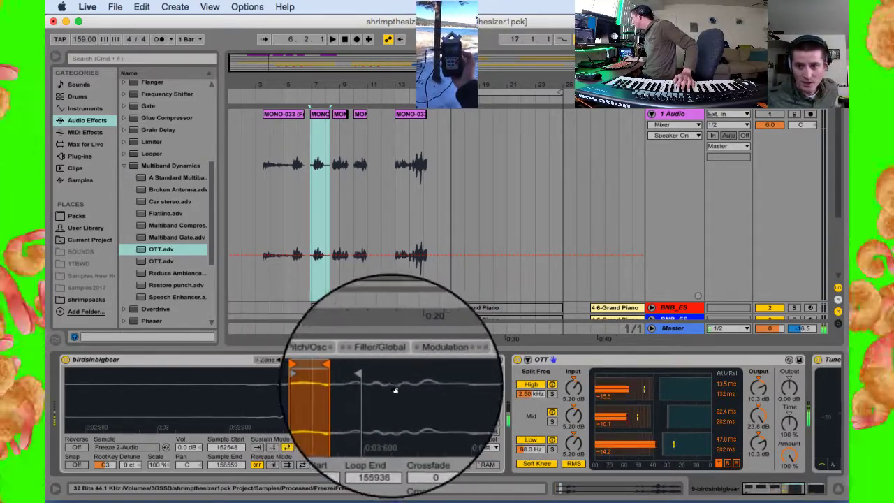
{"action": "left_click_drag", "start_coordinate": [325, 372], "coordinate": [342, 377]}
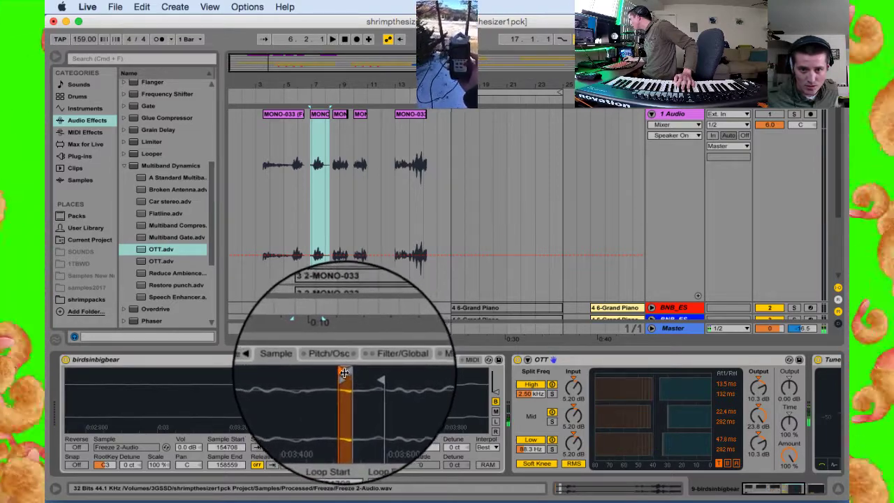
{"action": "left_click_drag", "start_coordinate": [343, 372], "coordinate": [292, 378]}
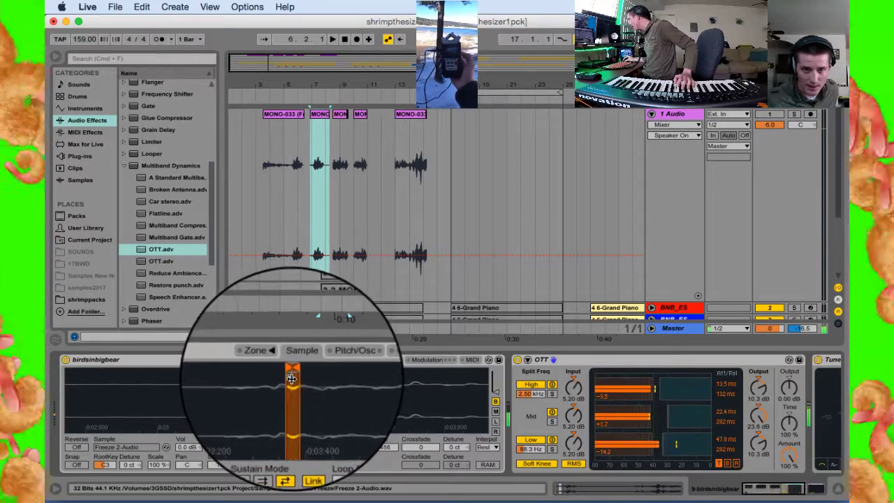
Fold the OTT device and shorten the Sampler's linked sustain loop to a tiny section running from 148310 to 148379
{"action": "left_click", "coordinate": [616, 358]}
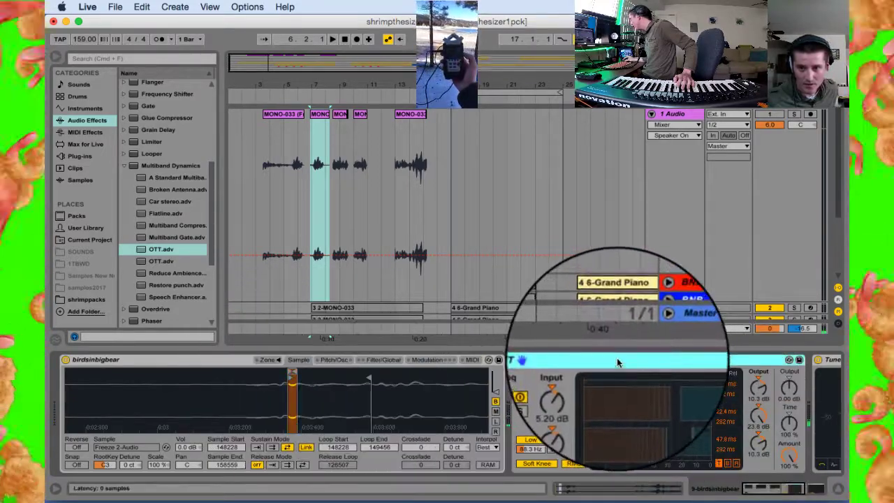
{"action": "key", "text": "Delete"}
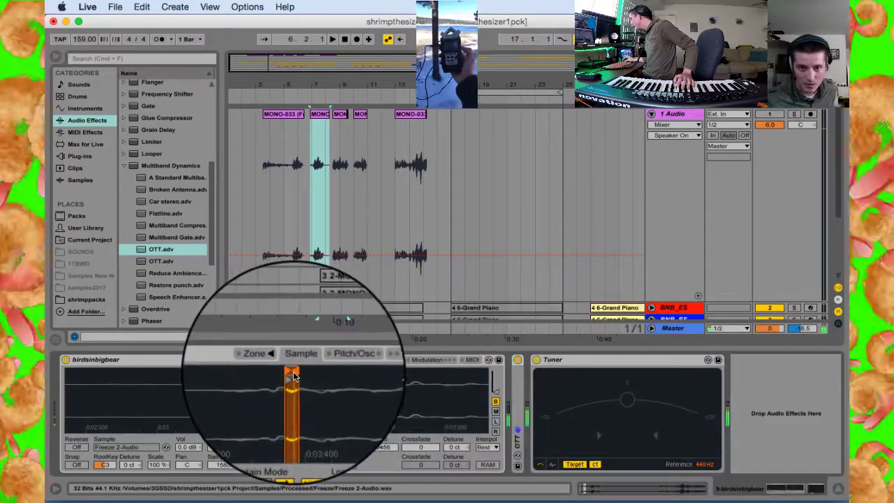
{"action": "left_click_drag", "start_coordinate": [294, 370], "coordinate": [289, 372]}
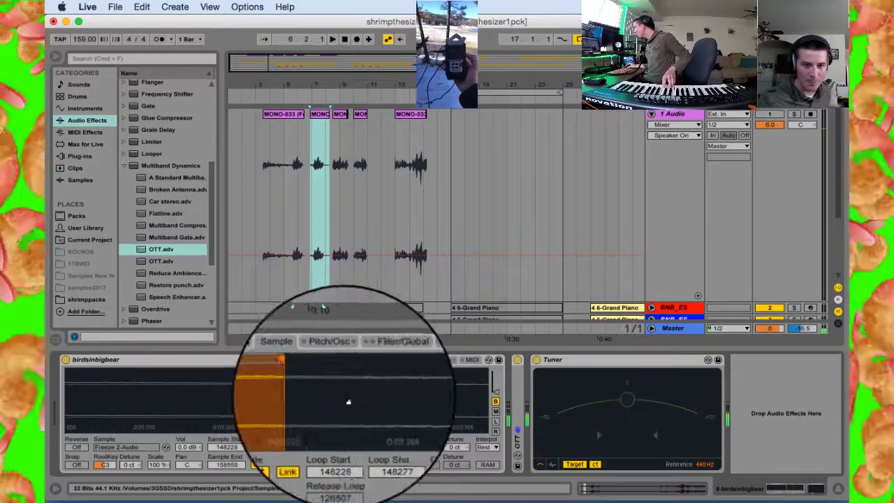
{"action": "left_click_drag", "start_coordinate": [347, 401], "coordinate": [384, 401]}
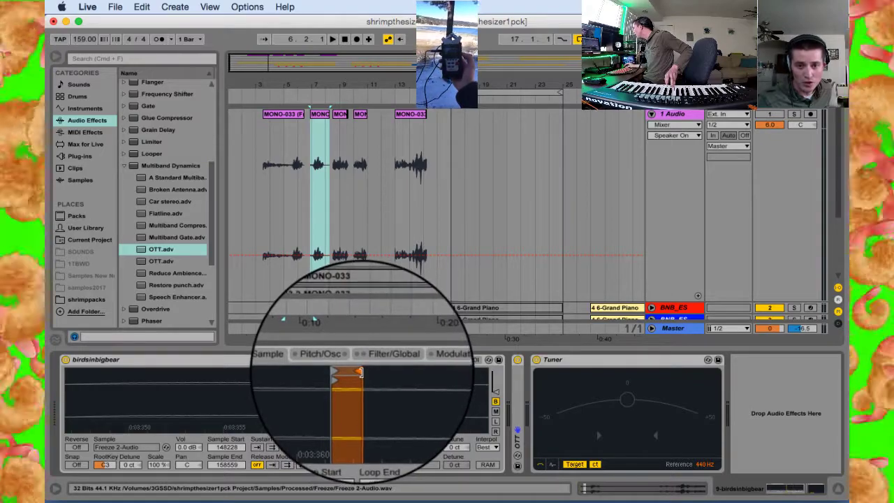
{"action": "left_click_drag", "start_coordinate": [359, 371], "coordinate": [383, 372]}
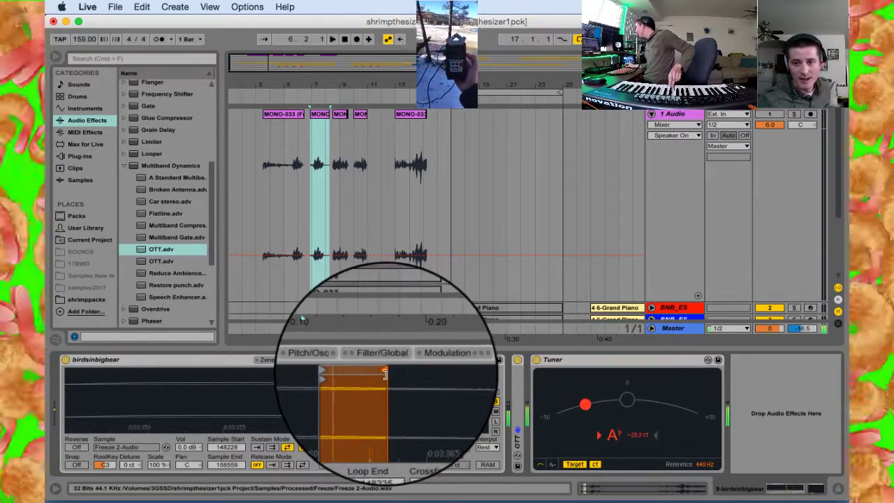
{"action": "mouse_move", "coordinate": [386, 373]}
{"action": "left_mouse_down"}
{"action": "mouse_move", "coordinate": [429, 373]}
{"action": "mouse_move", "coordinate": [290, 378]}
{"action": "mouse_move", "coordinate": [389, 379]}
{"action": "mouse_move", "coordinate": [393, 371]}
{"action": "left_mouse_up"}
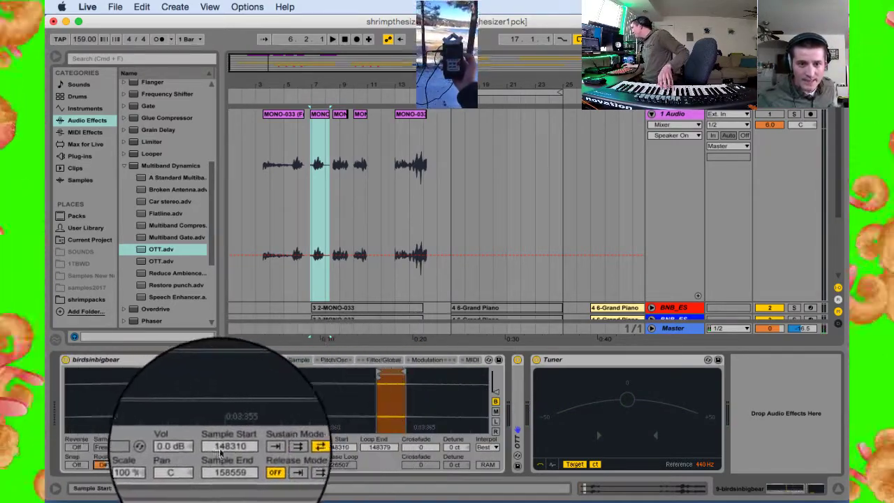
Enable the Sampler's pitch envelope, compare amounts of 0 st and -12 st, and switch the envelope off with -12 st set
{"action": "left_click", "coordinate": [336, 363]}
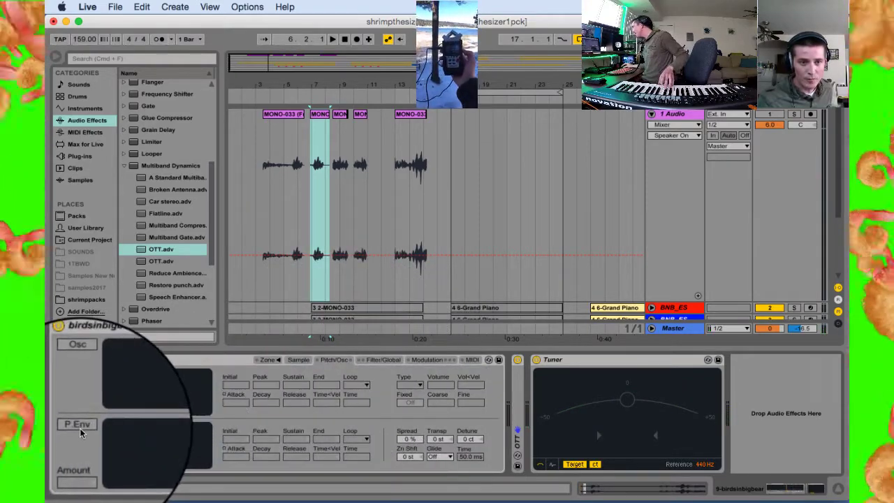
{"action": "left_click", "coordinate": [78, 426]}
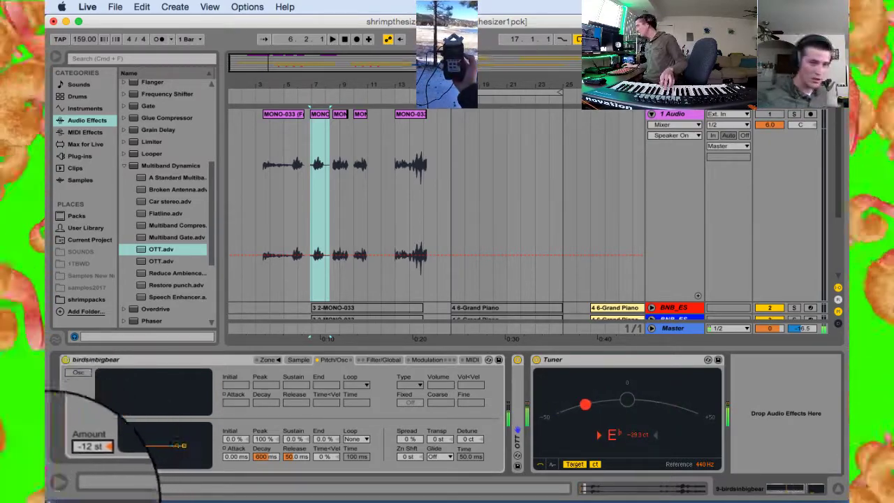
{"action": "key", "text": "Delete"}
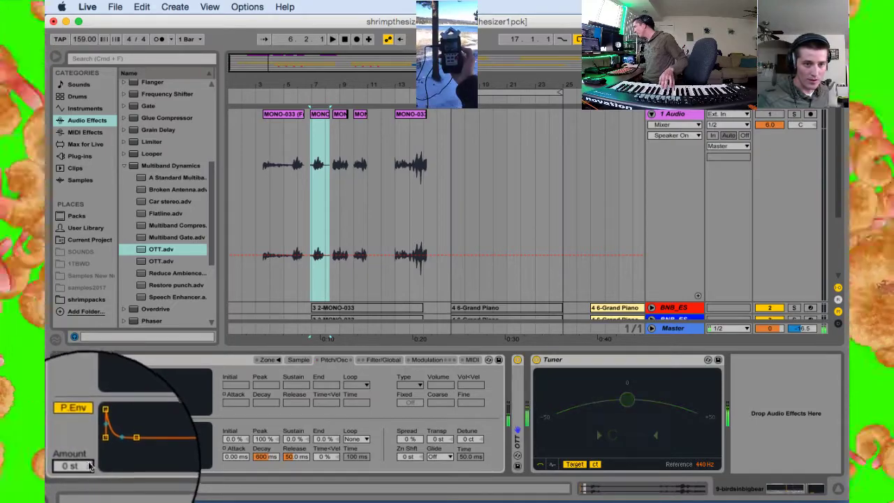
{"action": "left_click_drag", "start_coordinate": [92, 465], "coordinate": [92, 476]}
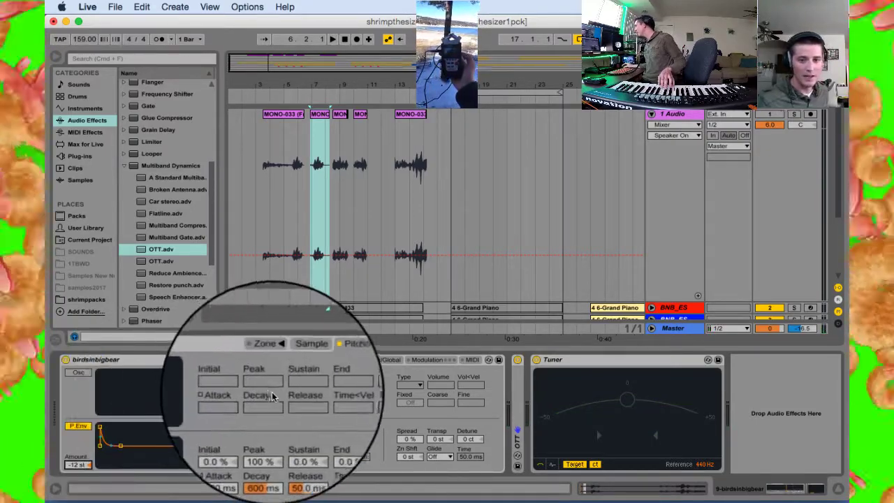
{"action": "left_click", "coordinate": [78, 426]}
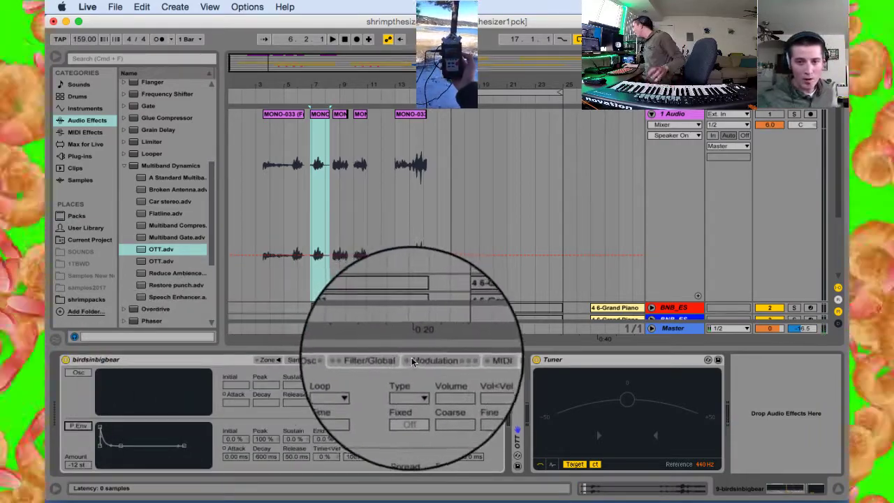
{"action": "left_click", "coordinate": [413, 361]}
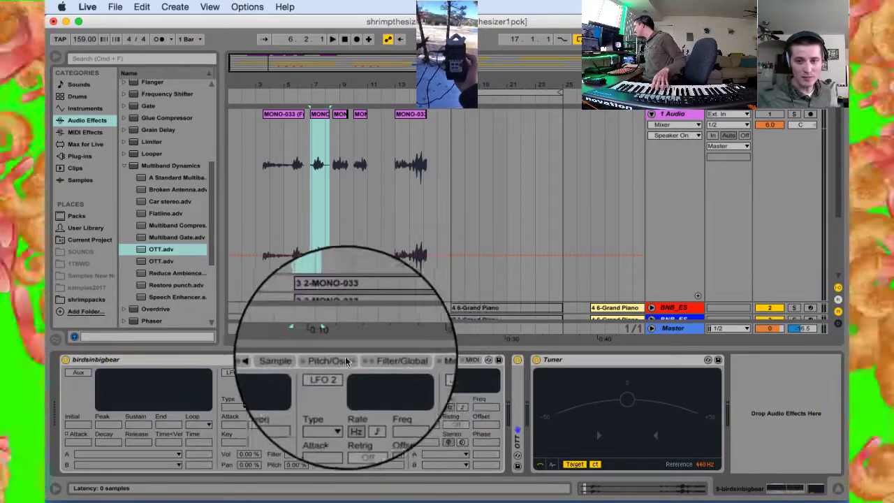
{"action": "left_click", "coordinate": [332, 364]}
{"action": "left_click", "coordinate": [379, 360]}
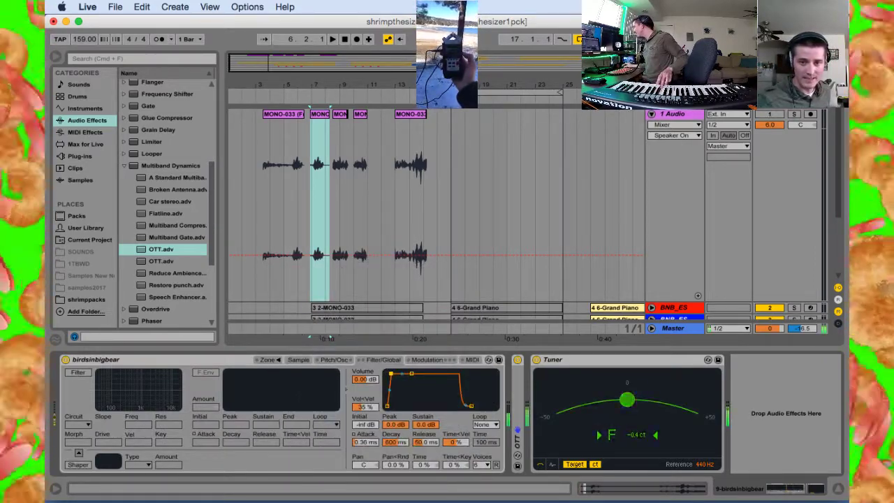
Turn the pitch envelope on again and set its attack to 2.11 ms after trying longer values
{"action": "left_click", "coordinate": [334, 360]}
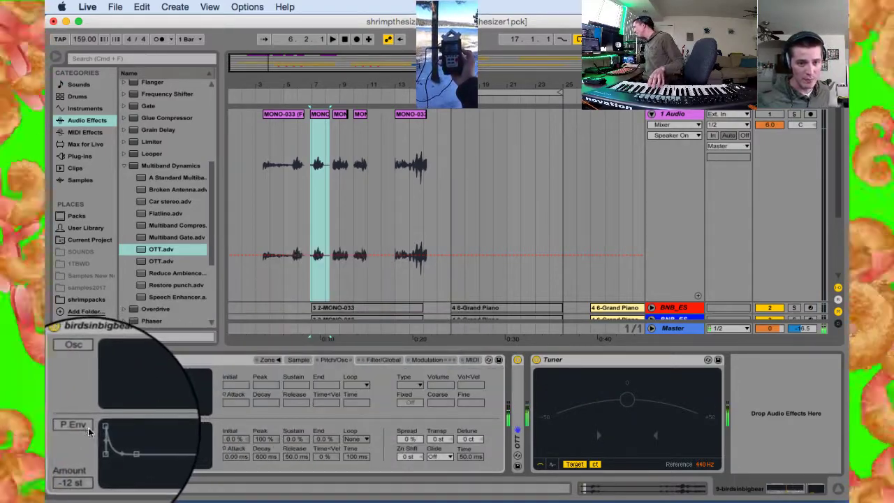
{"action": "left_click", "coordinate": [85, 426]}
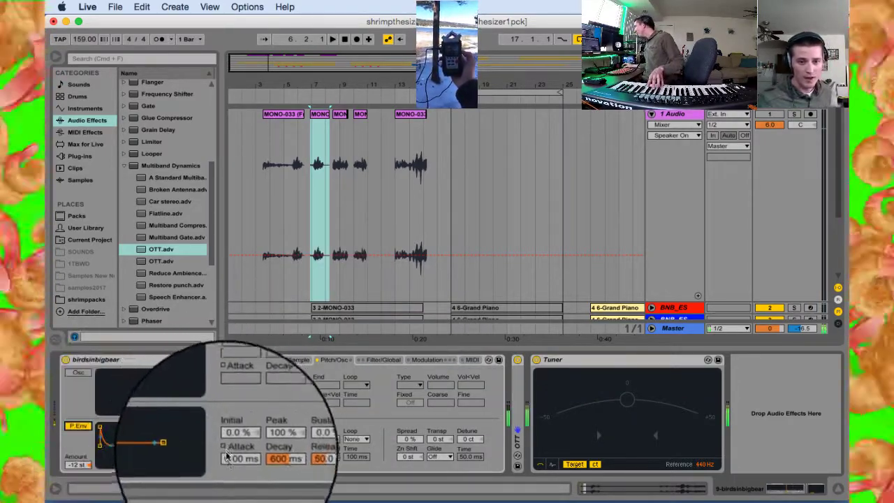
{"action": "mouse_move", "coordinate": [236, 456]}
{"action": "left_mouse_down"}
{"action": "mouse_move", "coordinate": [236, 433]}
{"action": "mouse_move", "coordinate": [226, 466]}
{"action": "left_mouse_up"}
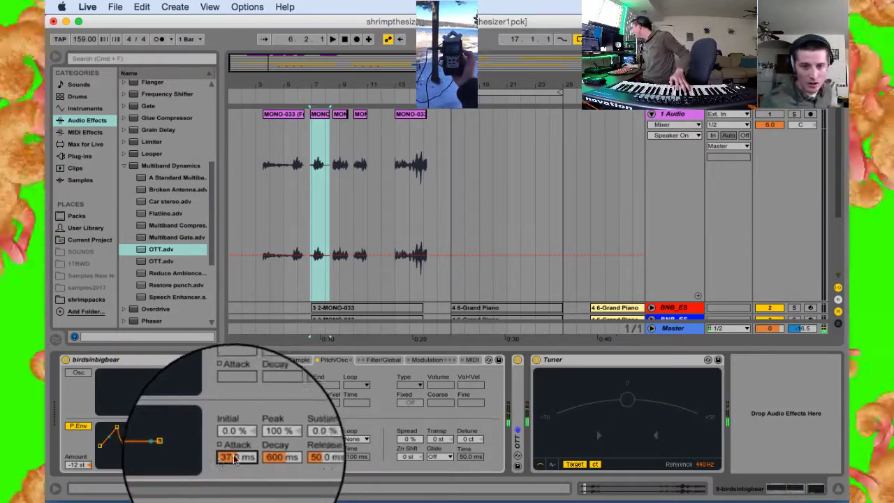
{"action": "left_click_drag", "start_coordinate": [224, 458], "coordinate": [224, 472]}
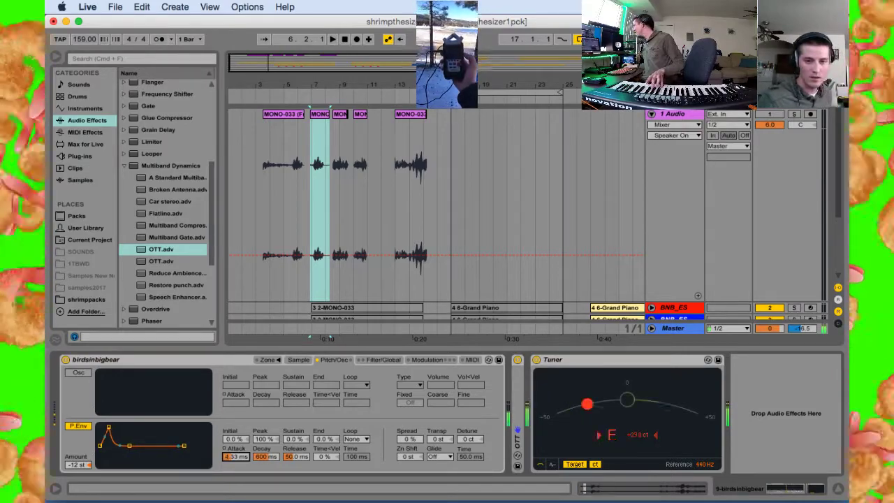
{"action": "left_click_drag", "start_coordinate": [234, 455], "coordinate": [234, 461]}
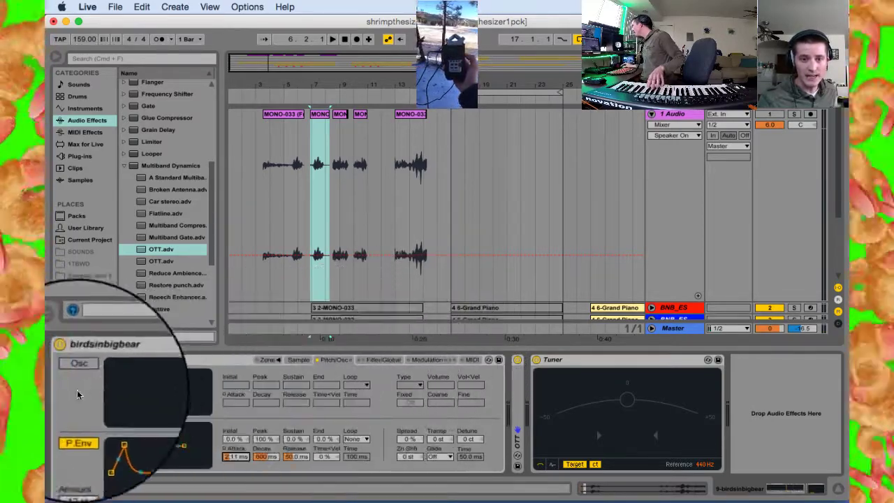
Enable the Sampler's oscillator as an AM modulator with type Sq 3, volume -17 dB, coarse 1 and an attack of 5.85 ms
{"action": "left_click", "coordinate": [75, 372]}
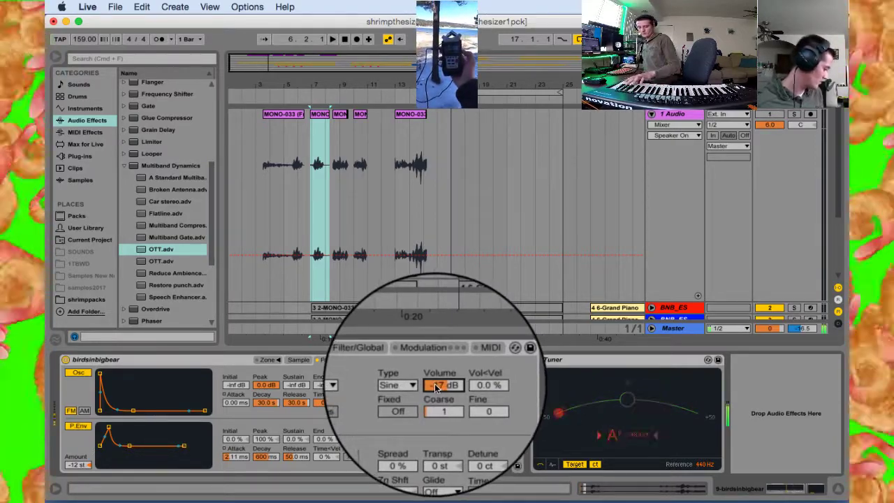
{"action": "left_click", "coordinate": [419, 386]}
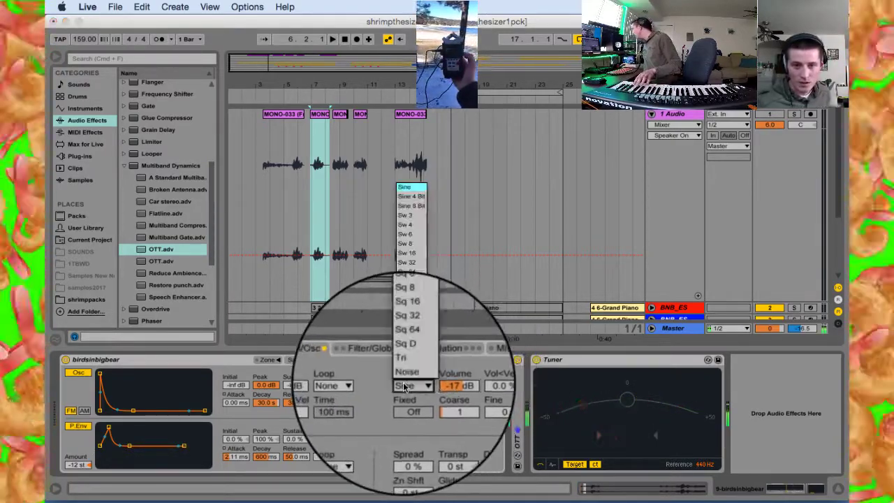
{"action": "left_click", "coordinate": [420, 290]}
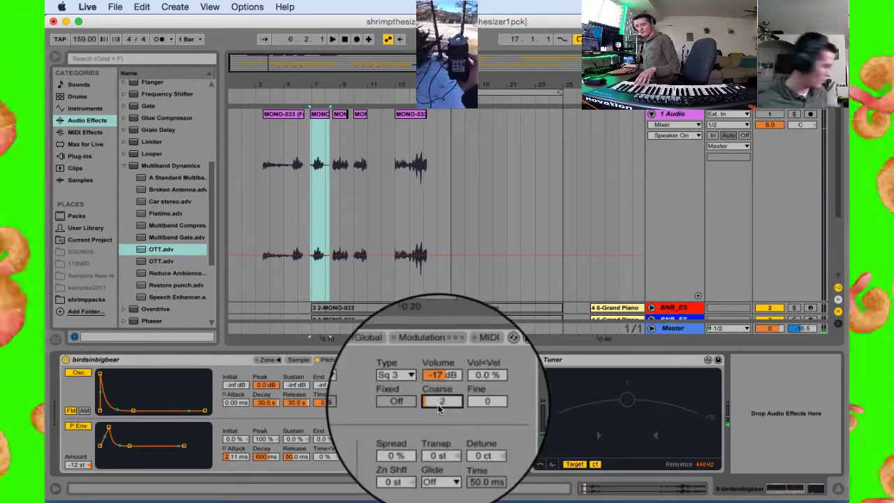
{"action": "left_click_drag", "start_coordinate": [437, 405], "coordinate": [437, 392]}
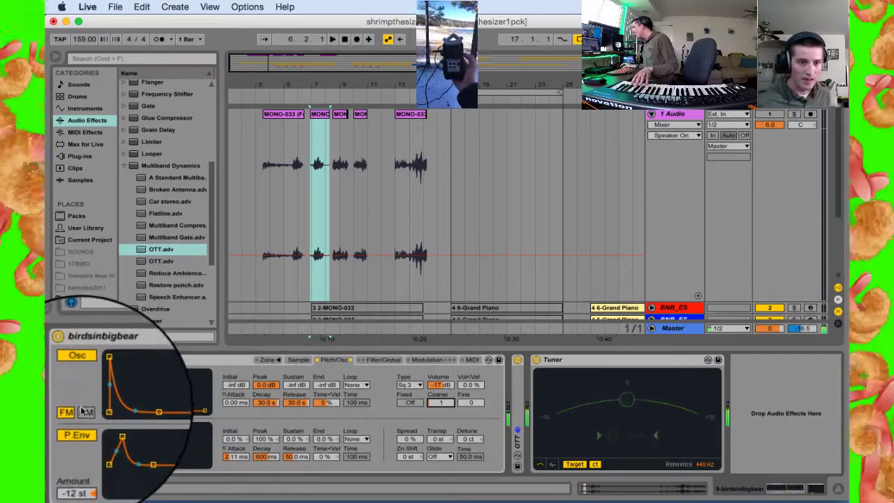
{"action": "left_click_drag", "start_coordinate": [101, 371], "coordinate": [112, 377]}
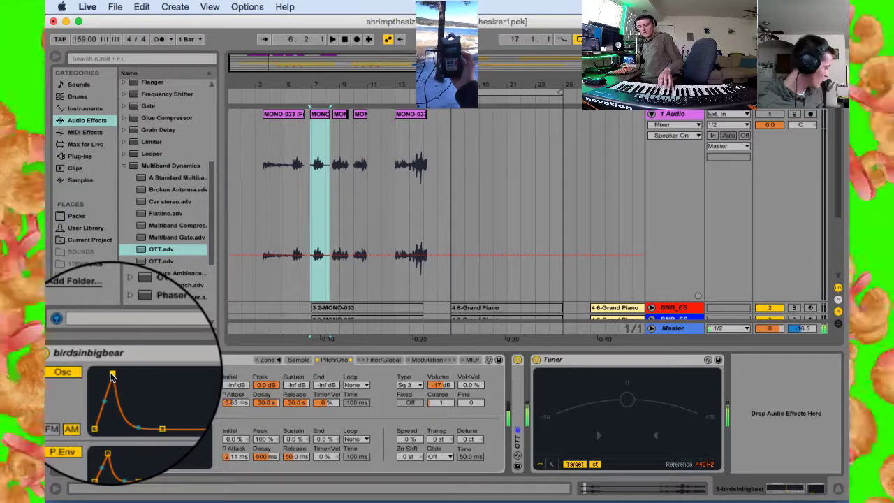
Look through the Sampler's sample and modulation settings, fold the device and collapse the 1 Audio track in the arrangement
{"action": "left_click", "coordinate": [298, 360]}
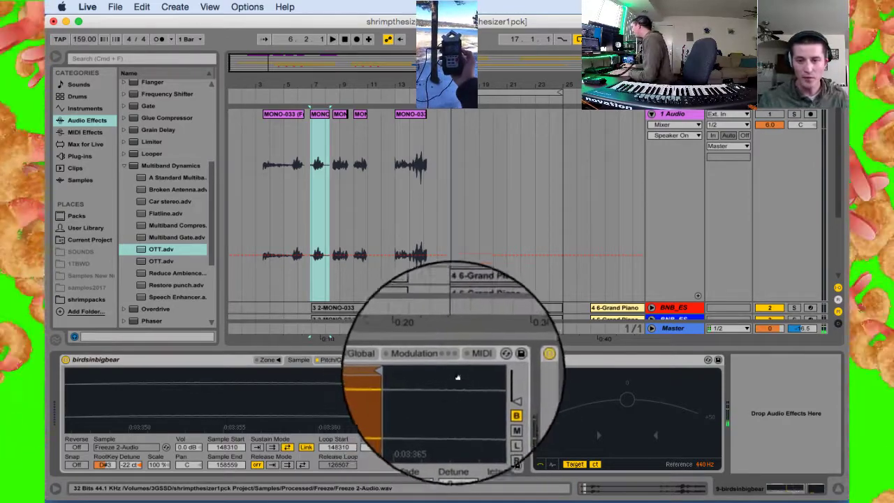
{"action": "left_click", "coordinate": [441, 360]}
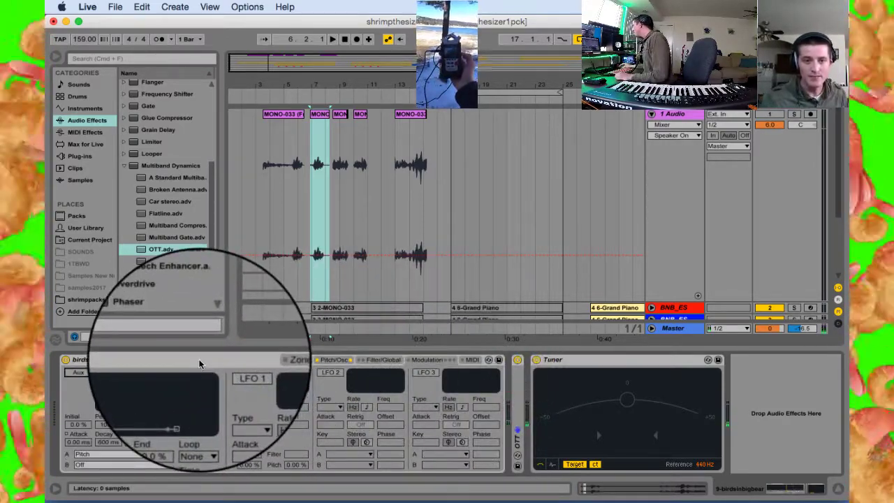
{"action": "left_click", "coordinate": [199, 363]}
{"action": "key", "text": "Delete"}
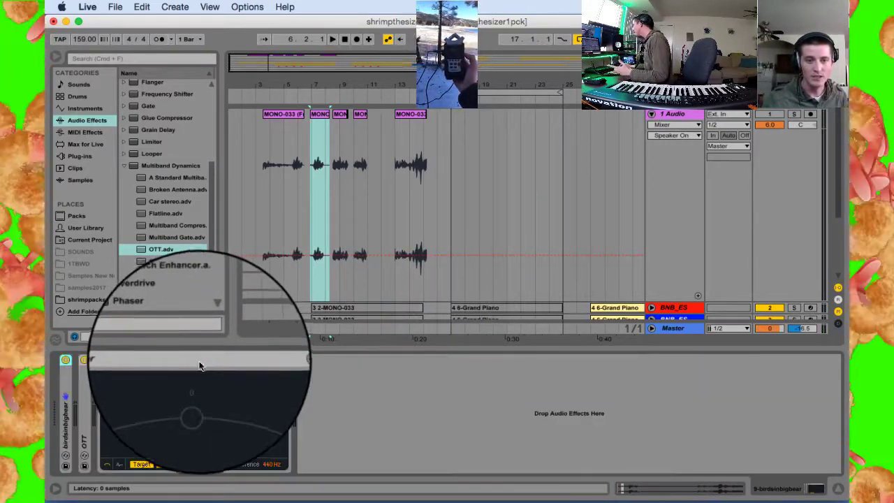
{"action": "left_click", "coordinate": [651, 114]}
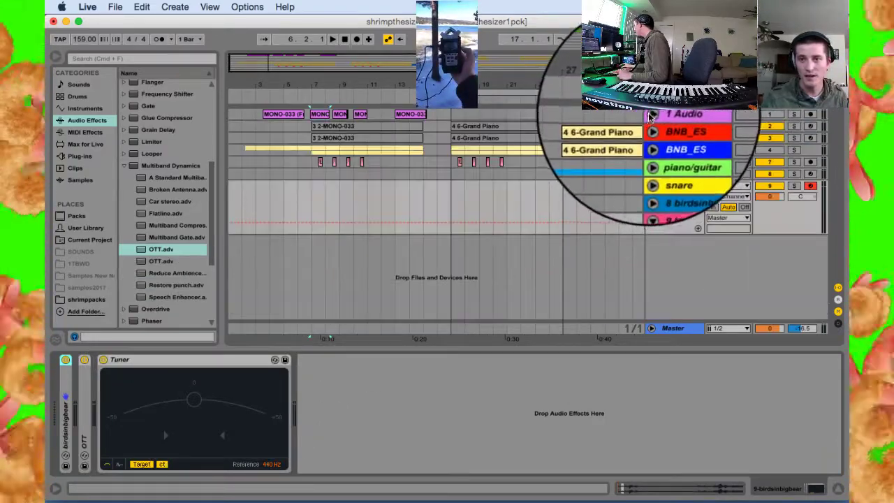
Select the red BNB_ES track, unfold it and arm it for playing its Birds-N-BigBear rack
{"action": "left_click", "coordinate": [670, 128]}
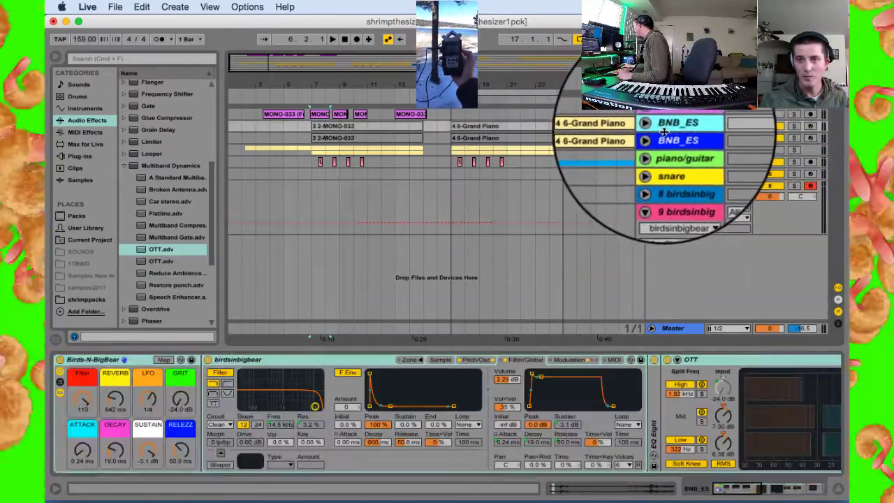
{"action": "left_click_drag", "start_coordinate": [662, 131], "coordinate": [661, 178]}
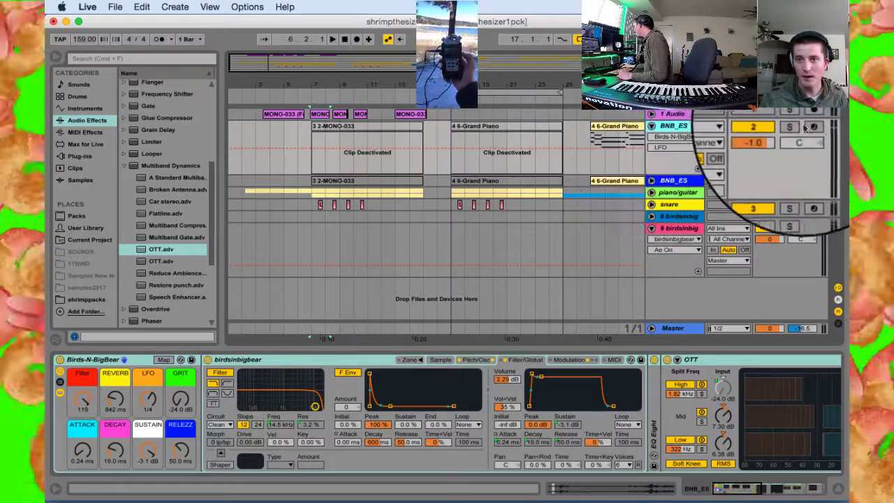
{"action": "left_click", "coordinate": [815, 127]}
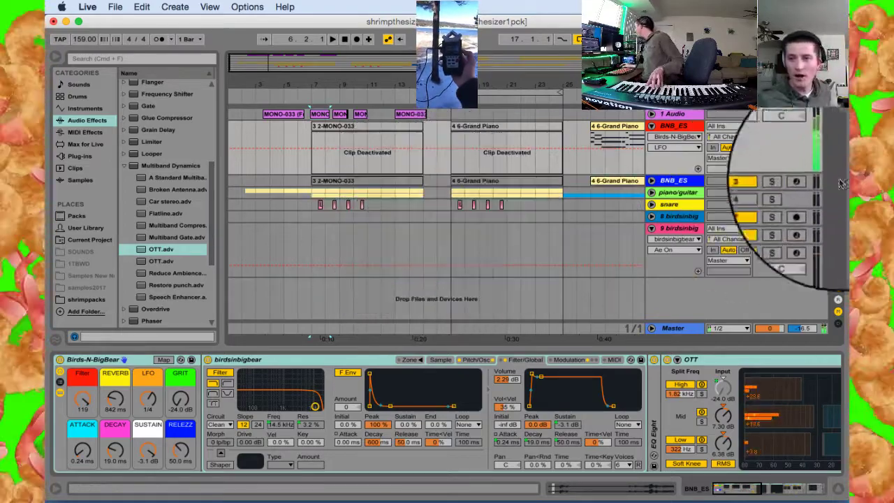
Arm the blue BNB_ES track and set its rack macros to Filter 127, Reverb 2.96 s, LFO 1/8 and Grit -24.0 dB
{"action": "left_click", "coordinate": [809, 181]}
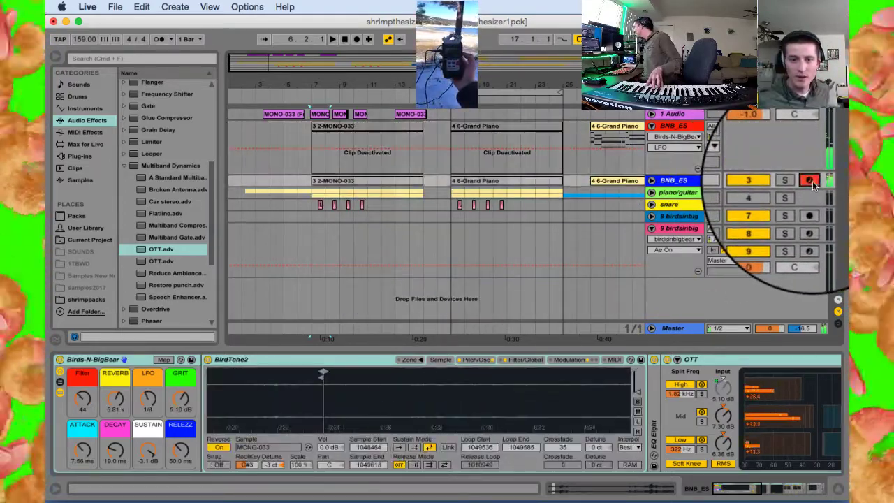
{"action": "left_click_drag", "start_coordinate": [82, 398], "coordinate": [82, 342]}
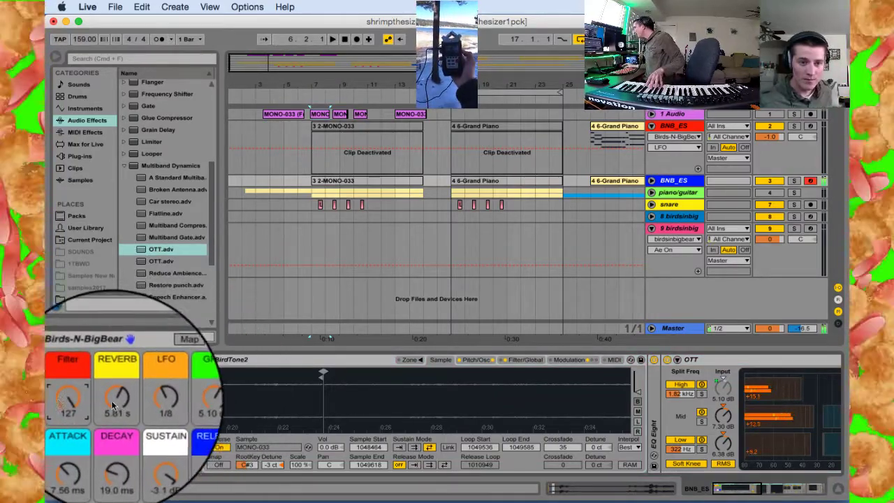
{"action": "left_click_drag", "start_coordinate": [116, 403], "coordinate": [149, 399]}
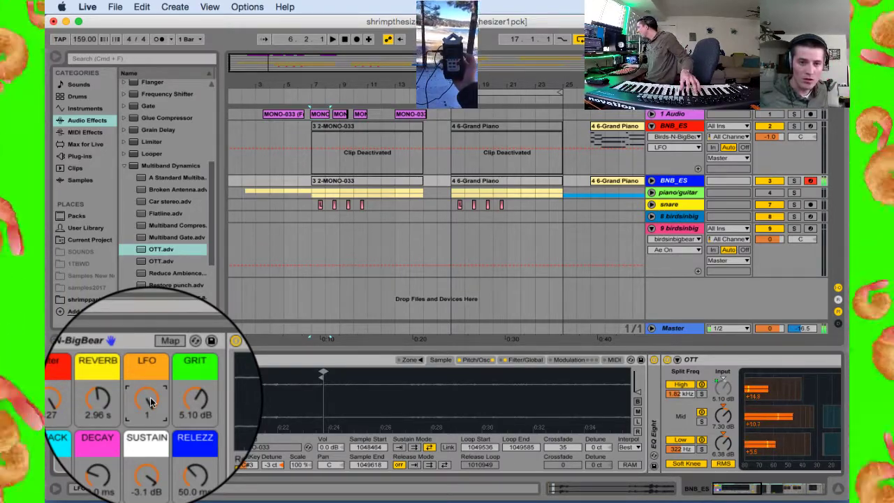
{"action": "left_click_drag", "start_coordinate": [180, 400], "coordinate": [180, 412]}
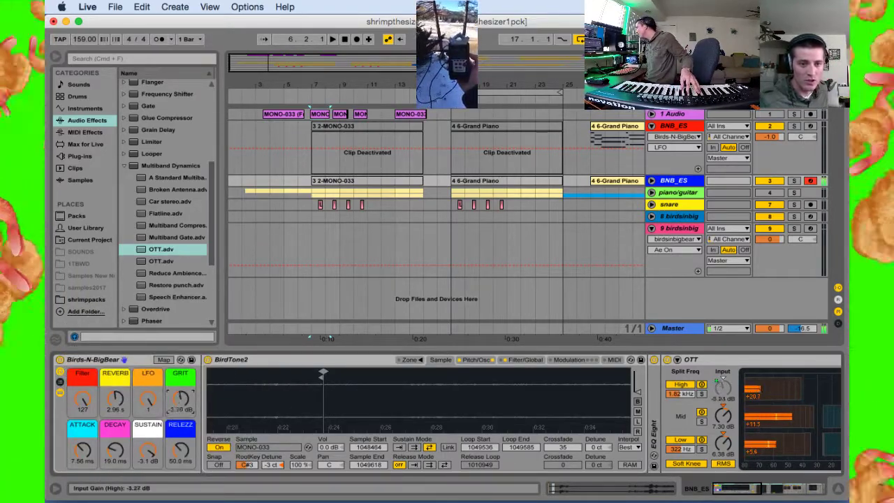
{"action": "left_click", "coordinate": [147, 399]}
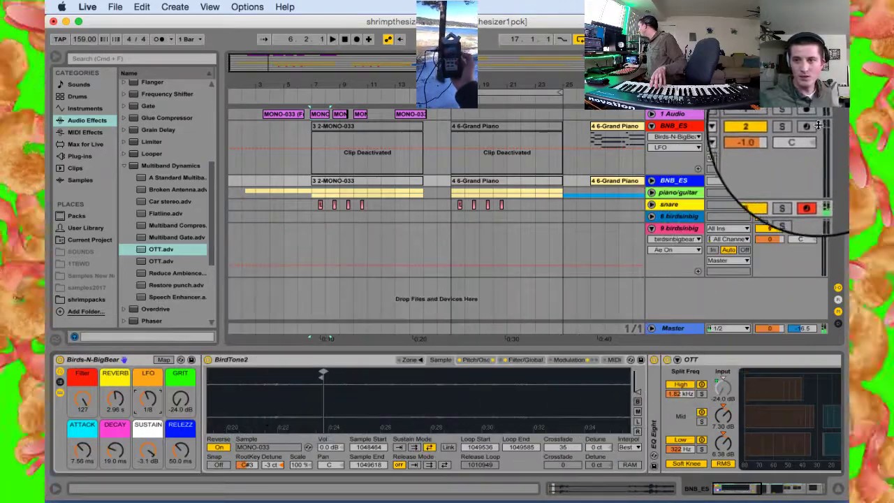
Activate the 6-Grand Piano clip at bar 17 on the red BNB_ES track and play that track soloed
{"action": "left_click", "coordinate": [811, 127]}
{"action": "left_click", "coordinate": [812, 180]}
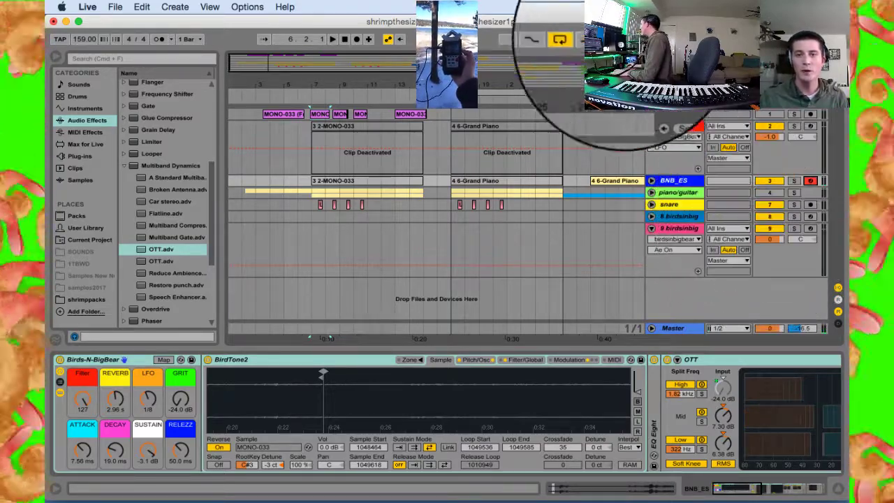
{"action": "left_click_drag", "start_coordinate": [532, 85], "coordinate": [435, 98]}
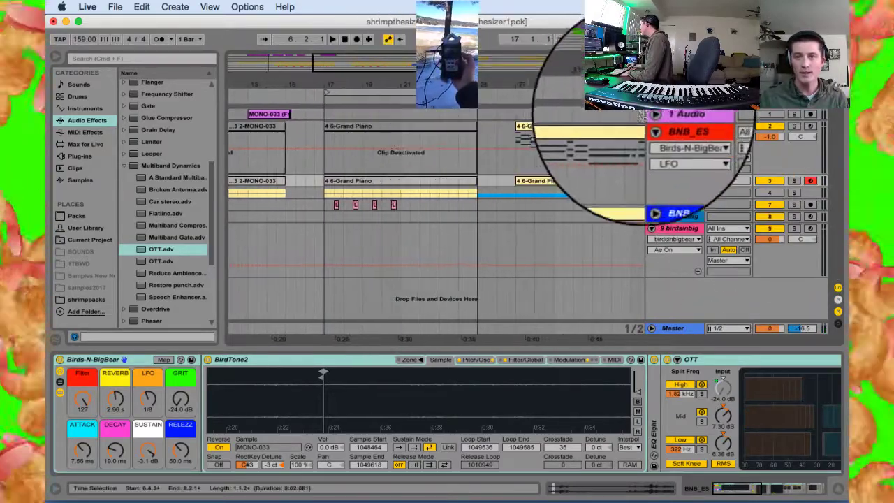
{"action": "left_click", "coordinate": [434, 127]}
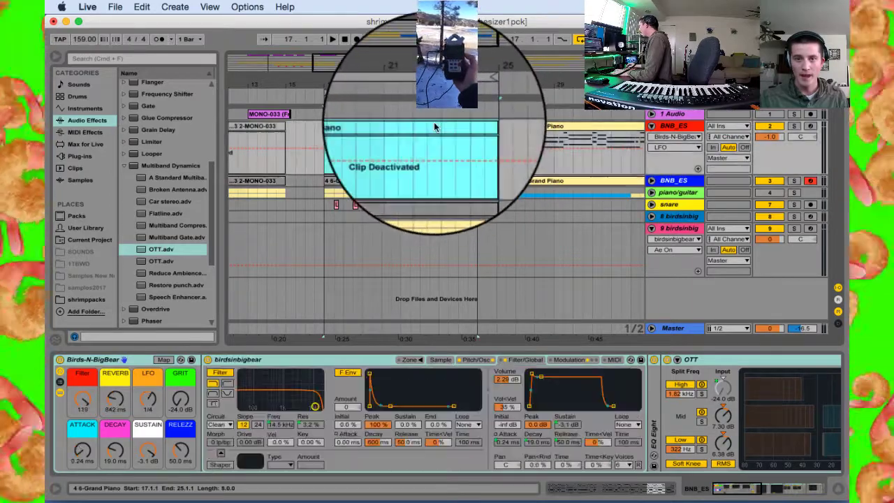
{"action": "key", "text": "0"}
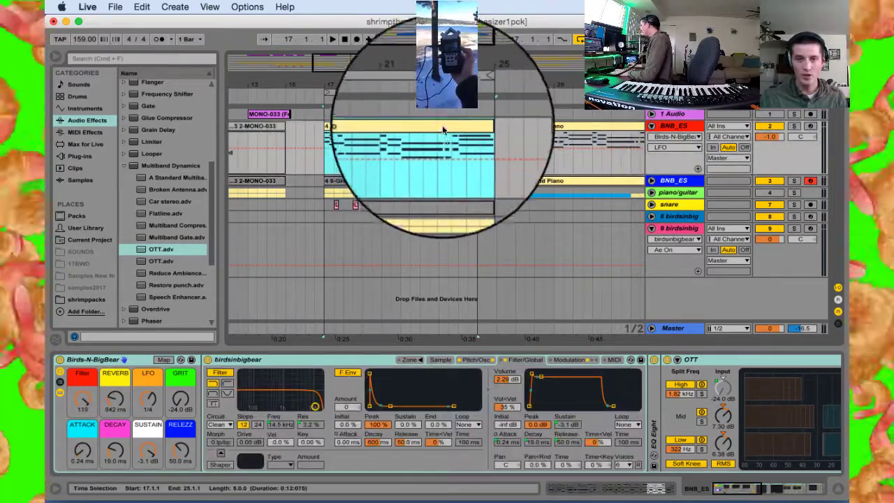
{"action": "left_click", "coordinate": [794, 126]}
{"action": "key", "text": "space"}
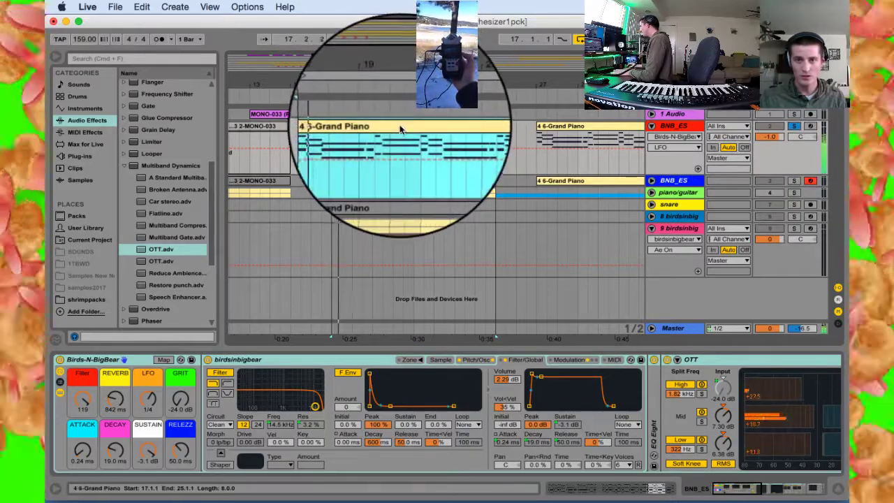
Set the red BNB_ES rack's Reverb macro to 2.59 s and its LFO macro to 1 during playback
{"action": "left_click_drag", "start_coordinate": [117, 397], "coordinate": [117, 372]}
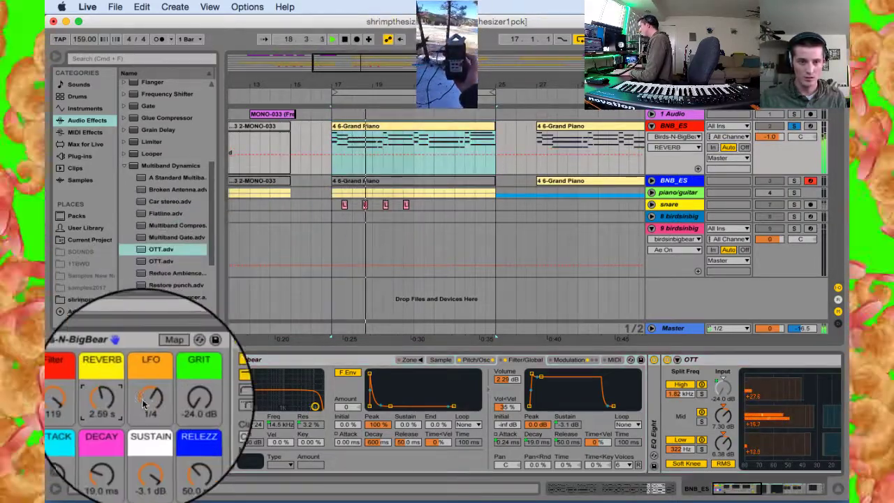
{"action": "left_click", "coordinate": [147, 399]}
{"action": "left_click_drag", "start_coordinate": [147, 399], "coordinate": [148, 372]}
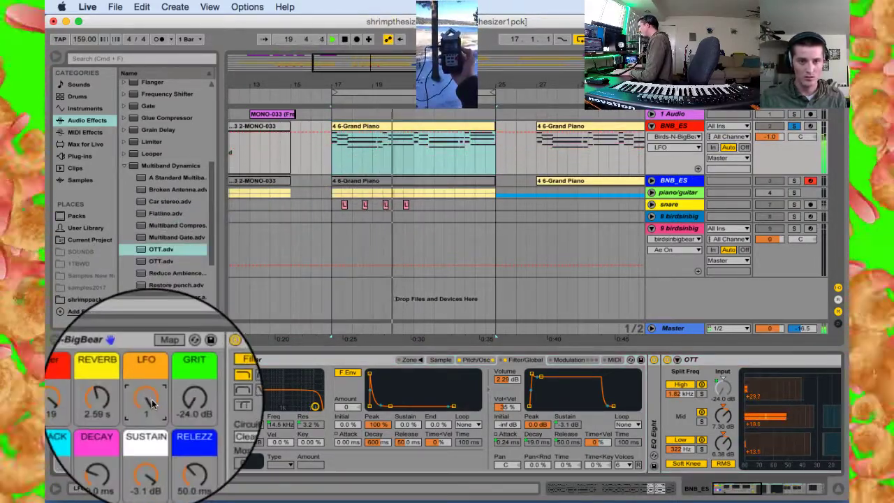
Unsolo the red BNB_ES track and bring in the piano/guitar track and the blue BNB_ES track's 6-Grand Piano clip at bar 17
{"action": "left_click", "coordinate": [794, 128]}
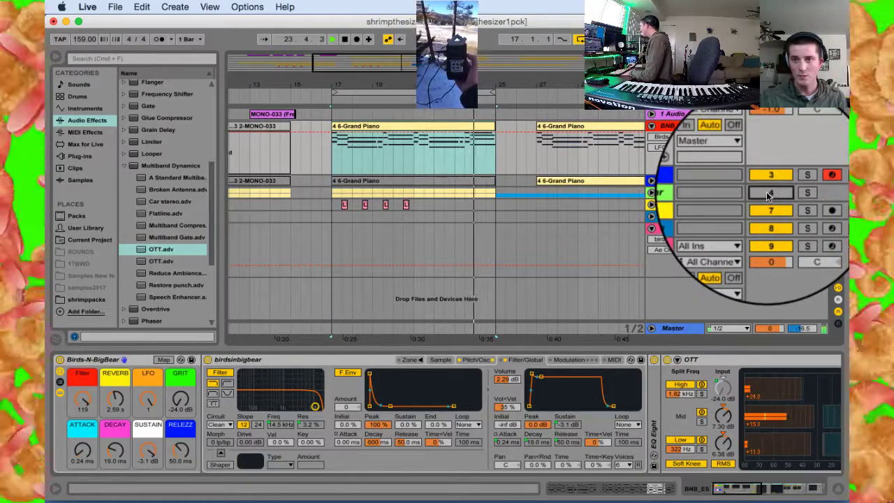
{"action": "left_click", "coordinate": [766, 195]}
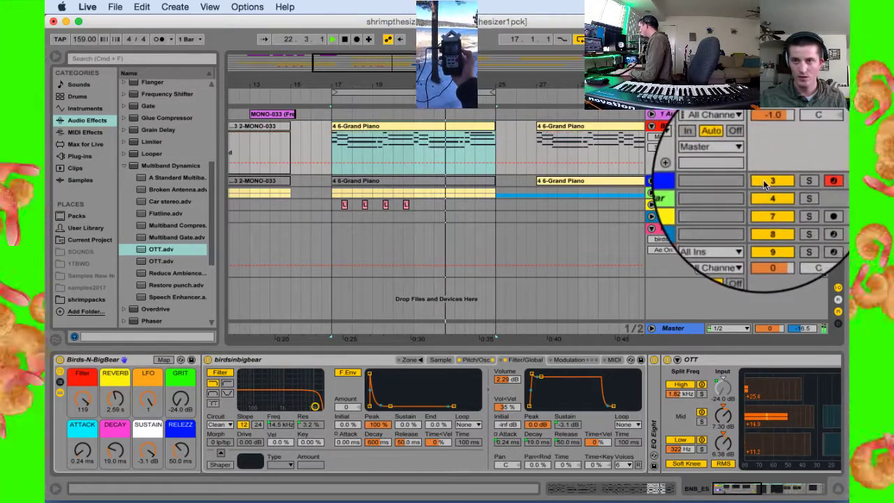
{"action": "left_click", "coordinate": [470, 181]}
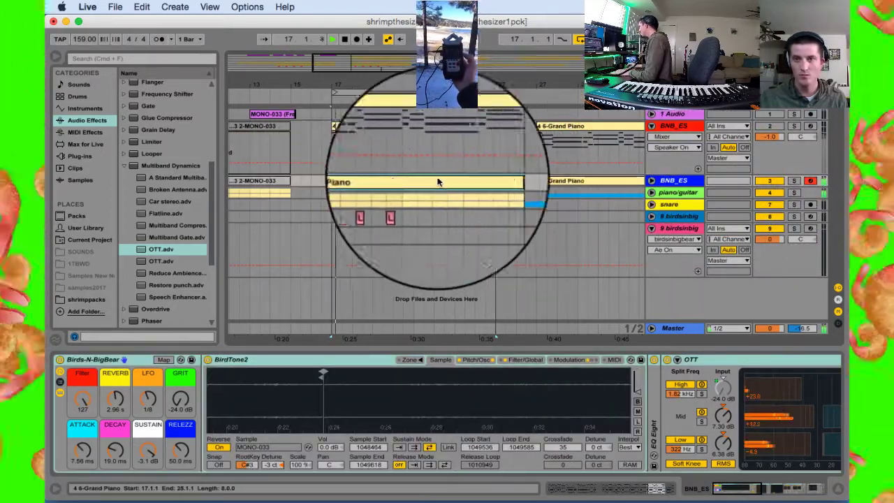
{"action": "left_click", "coordinate": [652, 181]}
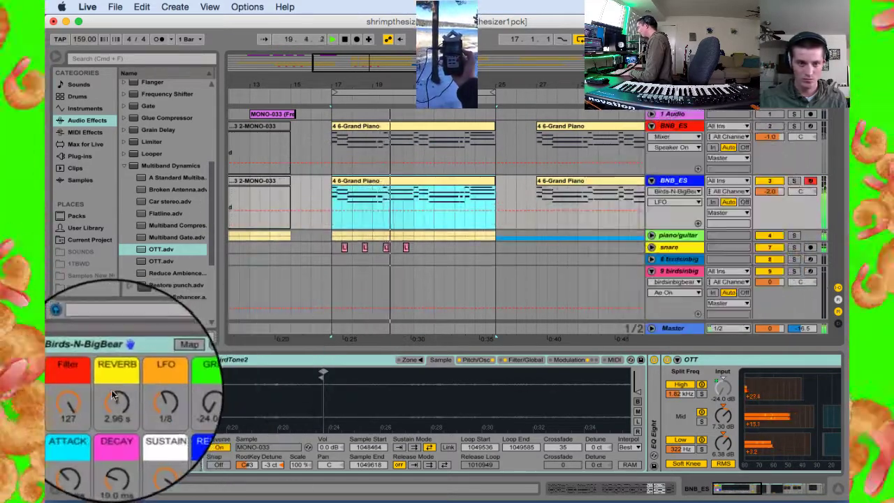
Set the blue BNB_ES rack's macros to Filter 47, LFO 1 and Grit 4.72 dB while the clips play
{"action": "left_click_drag", "start_coordinate": [83, 399], "coordinate": [82, 411]}
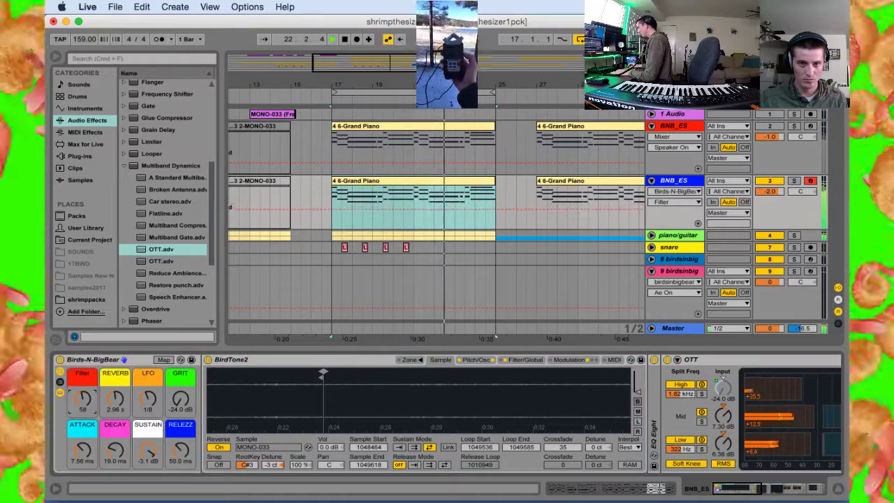
{"action": "left_click", "coordinate": [148, 399]}
{"action": "left_click_drag", "start_coordinate": [148, 399], "coordinate": [181, 389]}
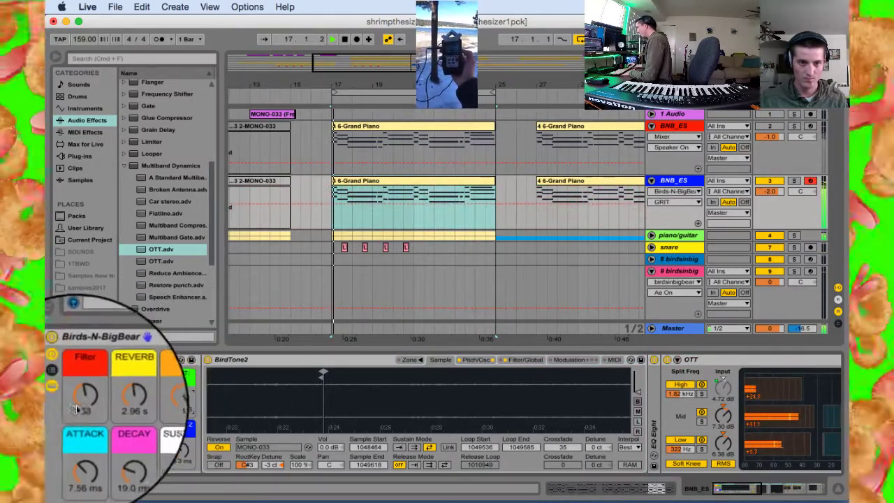
{"action": "left_click_drag", "start_coordinate": [82, 399], "coordinate": [82, 389]}
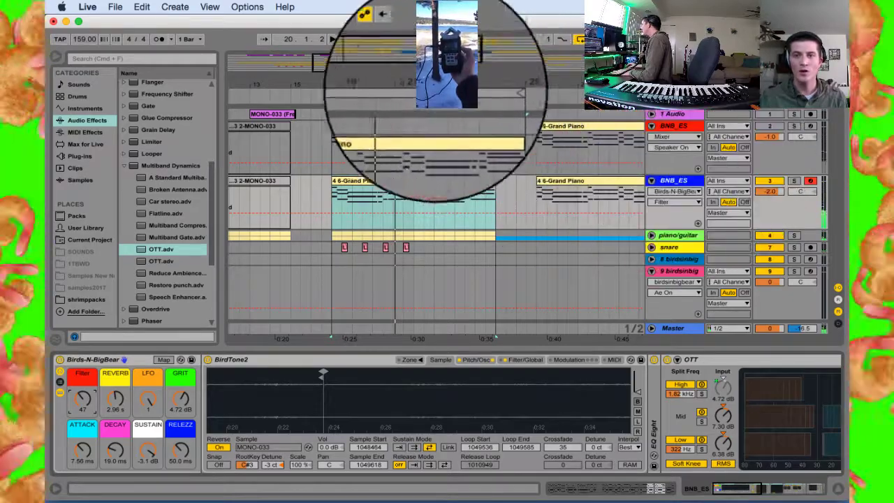
Select and arm the 9 birdsinbigbear track, showing the arrangement from bar 21 onward
{"action": "left_click_drag", "start_coordinate": [377, 89], "coordinate": [413, 89]}
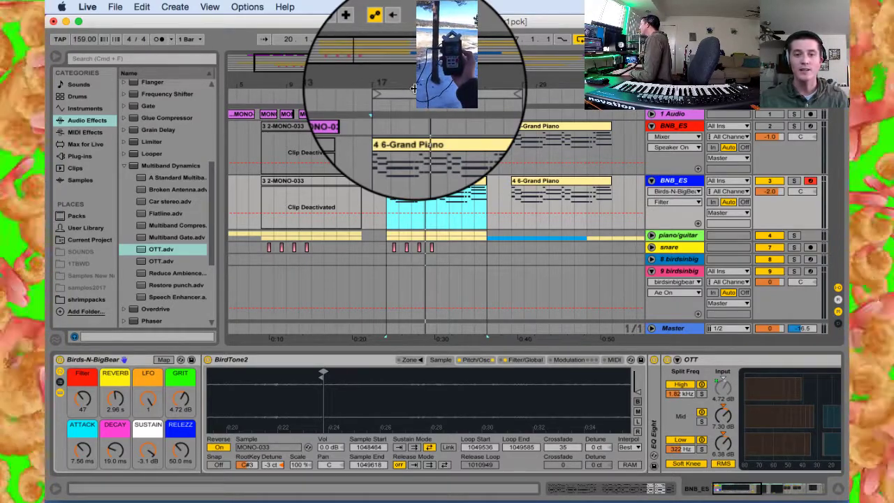
{"action": "left_click_drag", "start_coordinate": [276, 78], "coordinate": [302, 78]}
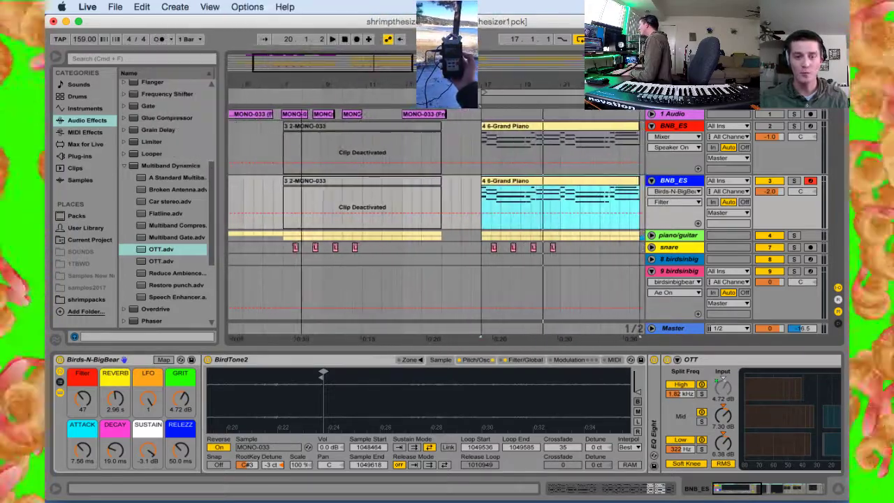
{"action": "left_click", "coordinate": [673, 271]}
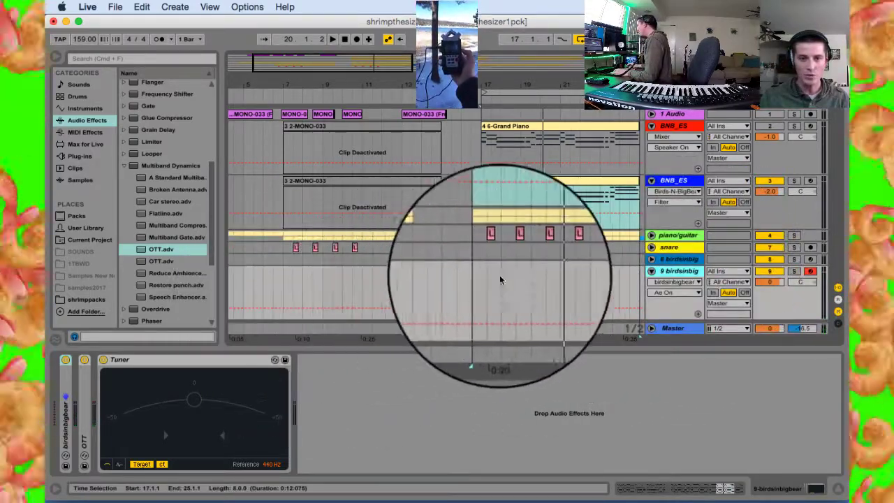
{"action": "scroll", "coordinate": [507, 278], "scroll_direction": "right", "scroll_amount": 10}
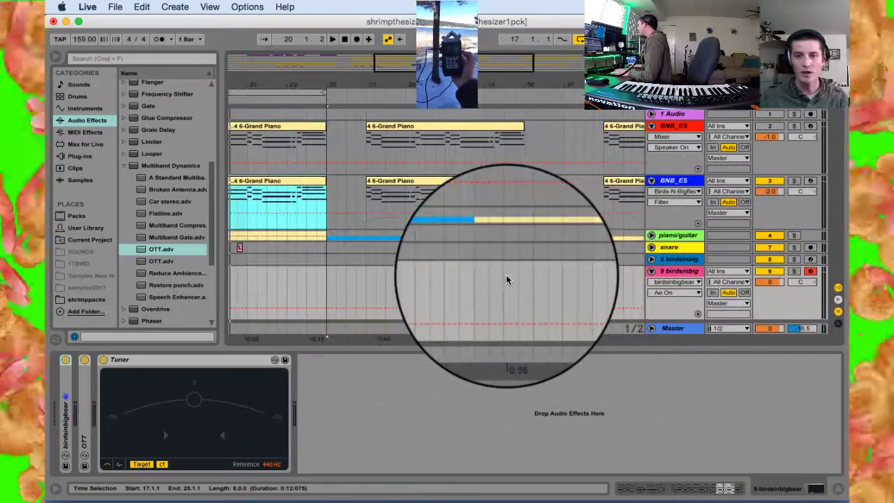